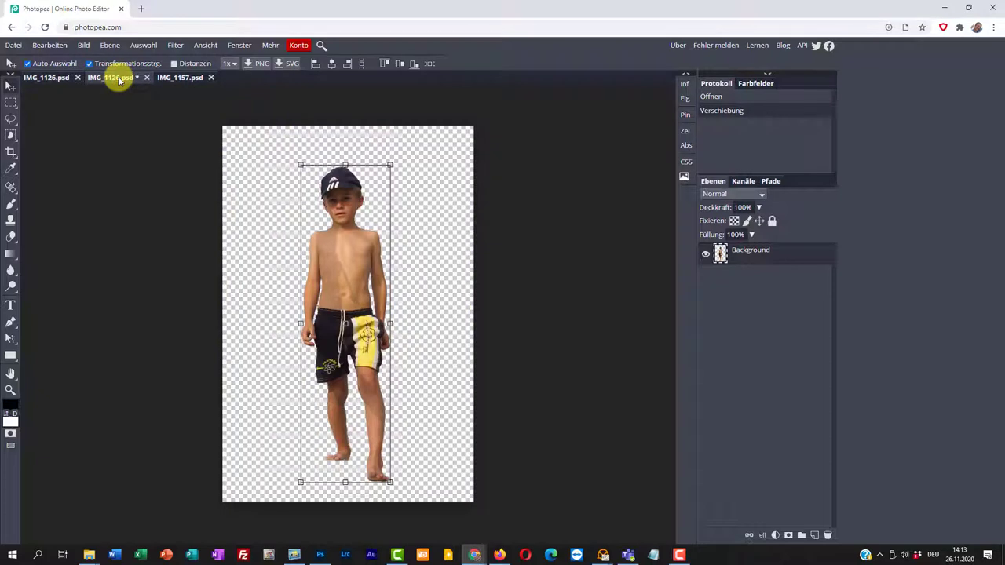
- Close the extra IMG_1126.psd document and copy the cut-out boy's layer from the remaining one into the lake photo IMG_1157.psd
middle_click(119, 81)
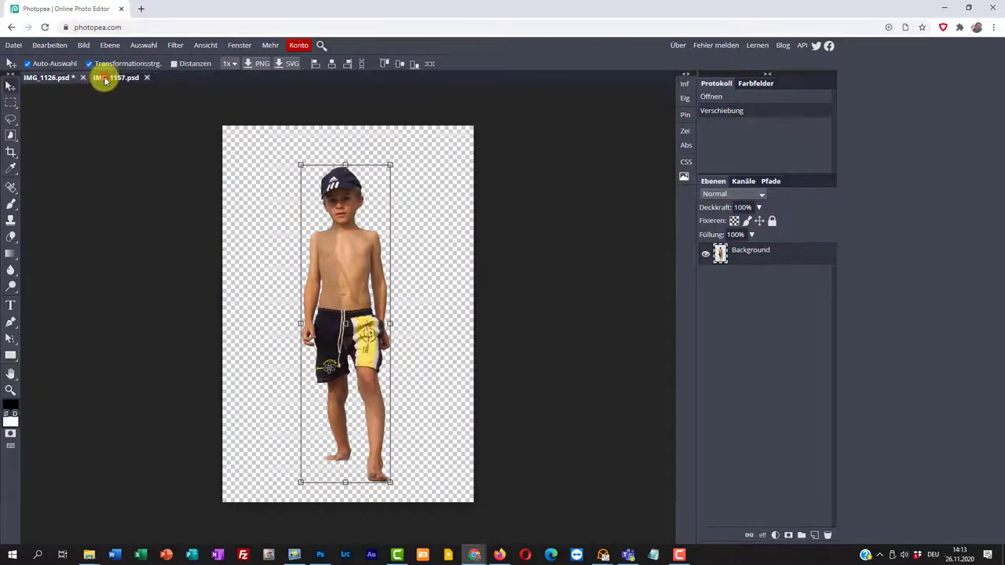
left_click(105, 80)
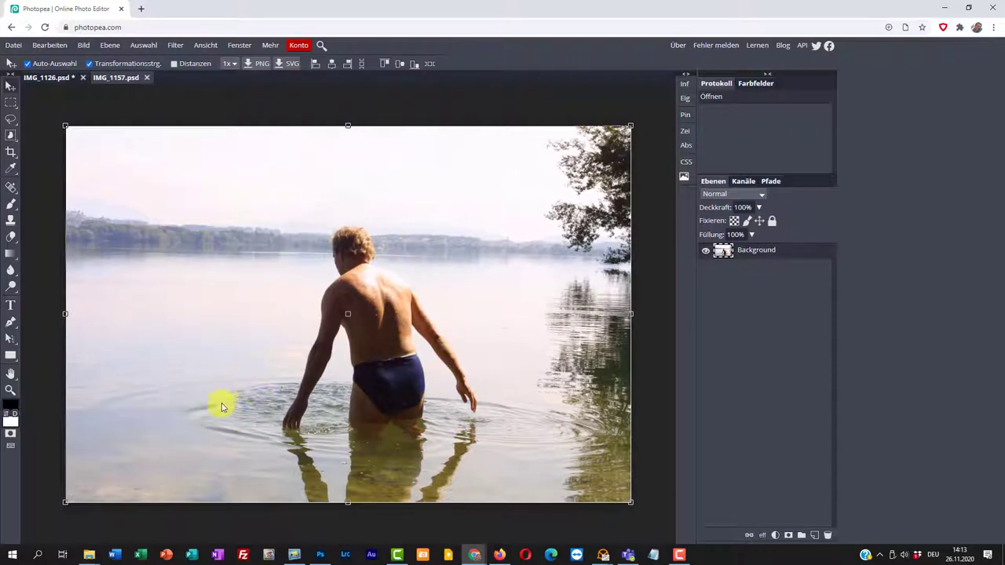
left_click(51, 79)
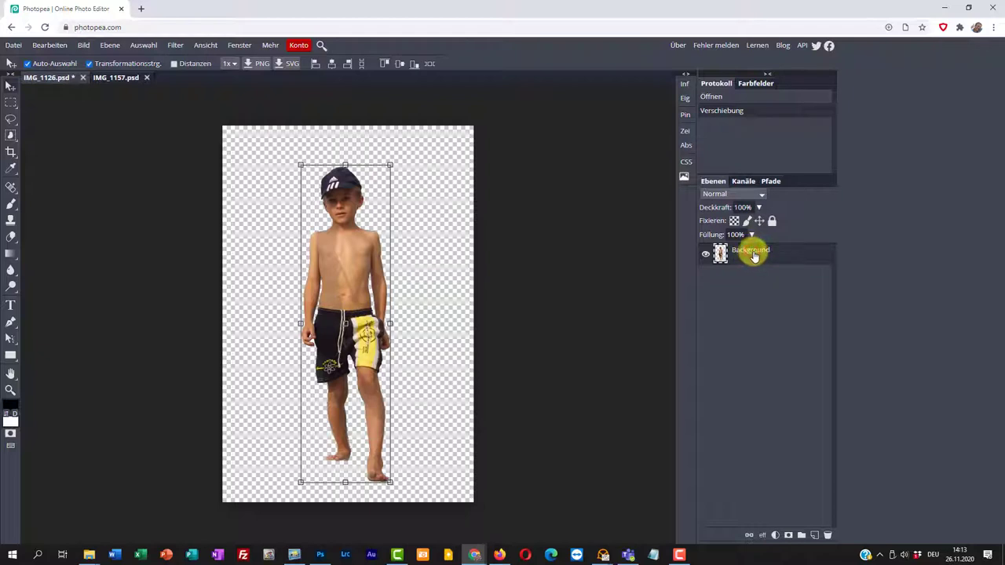
left_click_drag(753, 254, 231, 330)
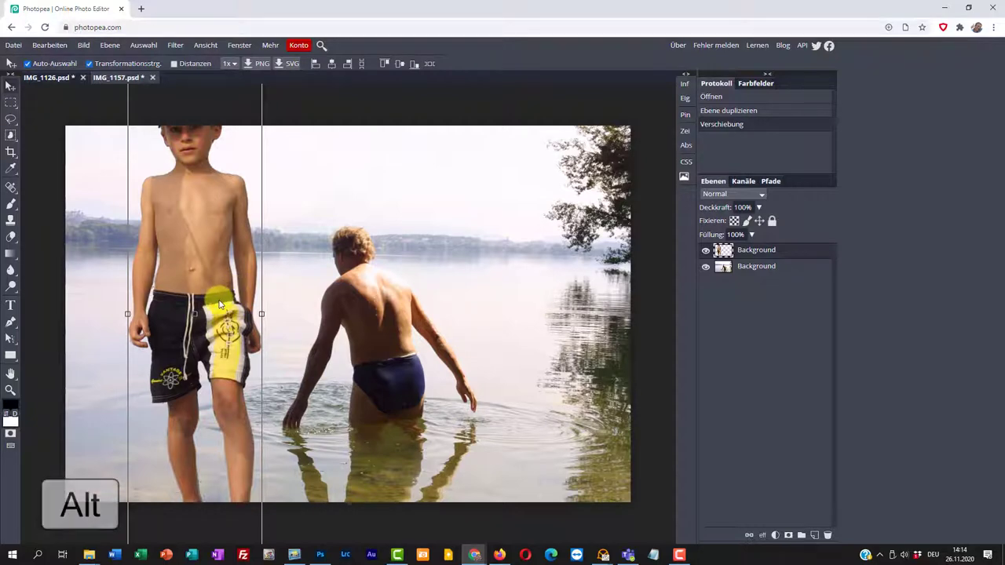
- Position the boy beside the man in the lake photo, hiding and showing his layer to compare the composite
scroll(220, 305, "down", 3)
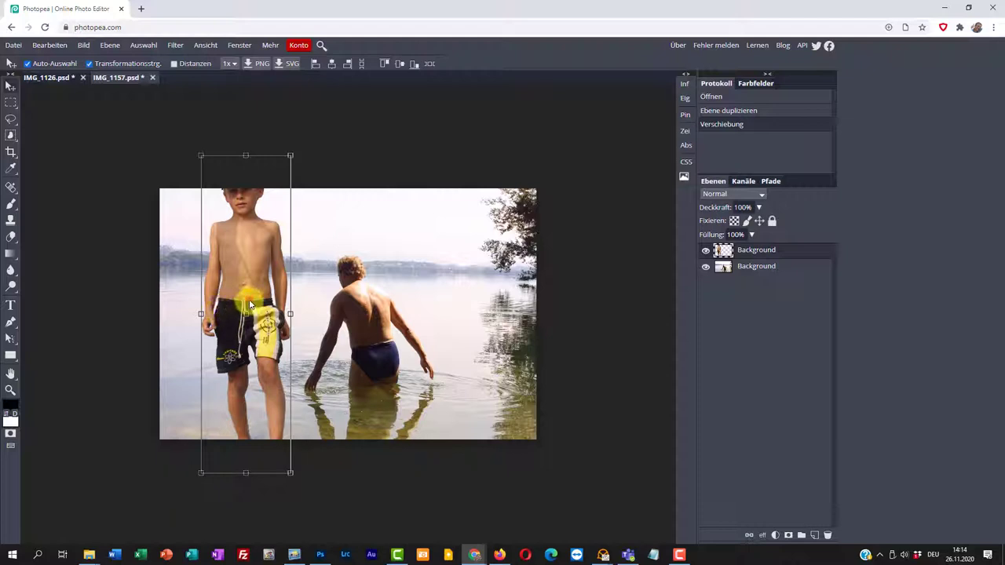
left_click_drag(249, 294, 246, 316)
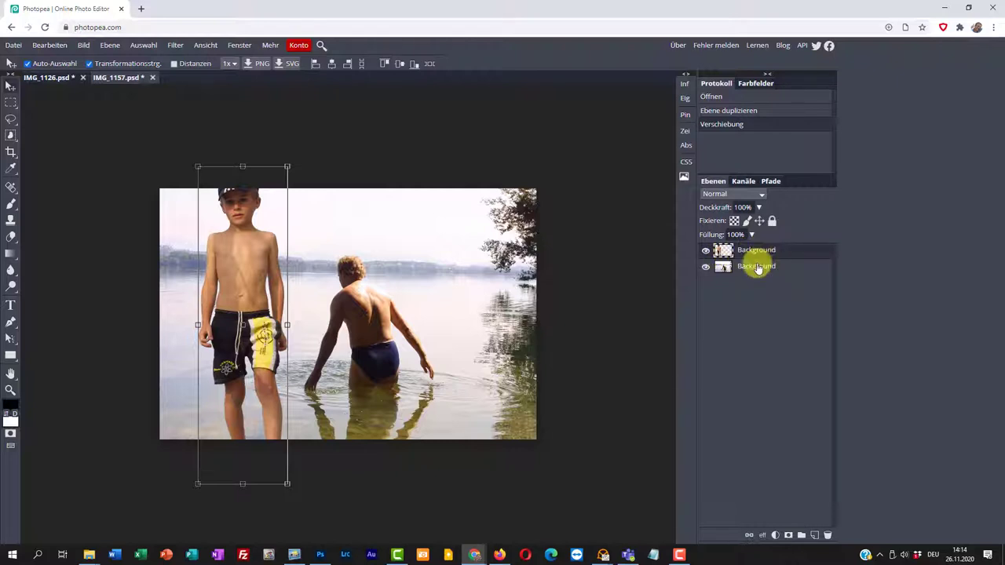
left_click(706, 252)
left_click(706, 251)
left_click(706, 251)
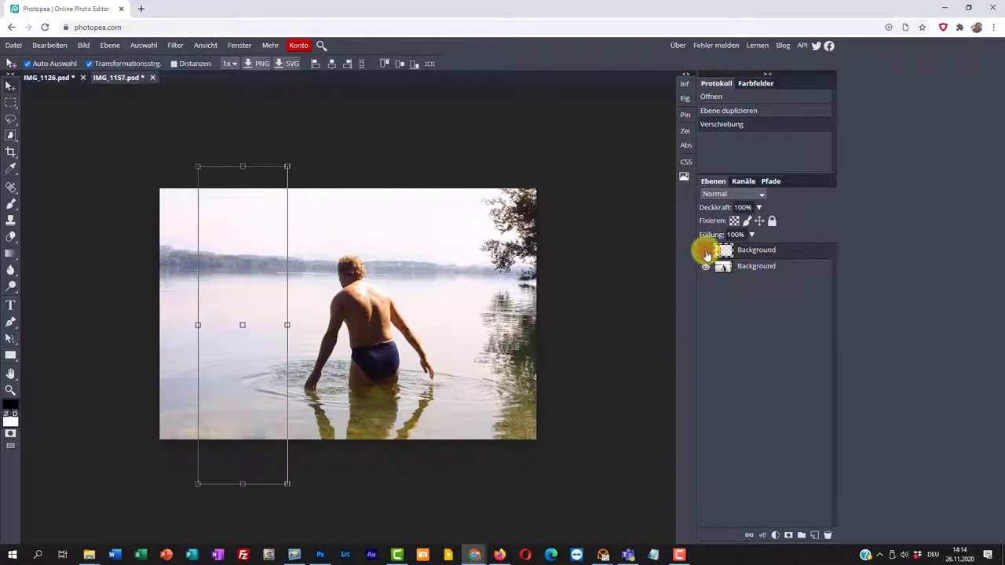
left_click(706, 251)
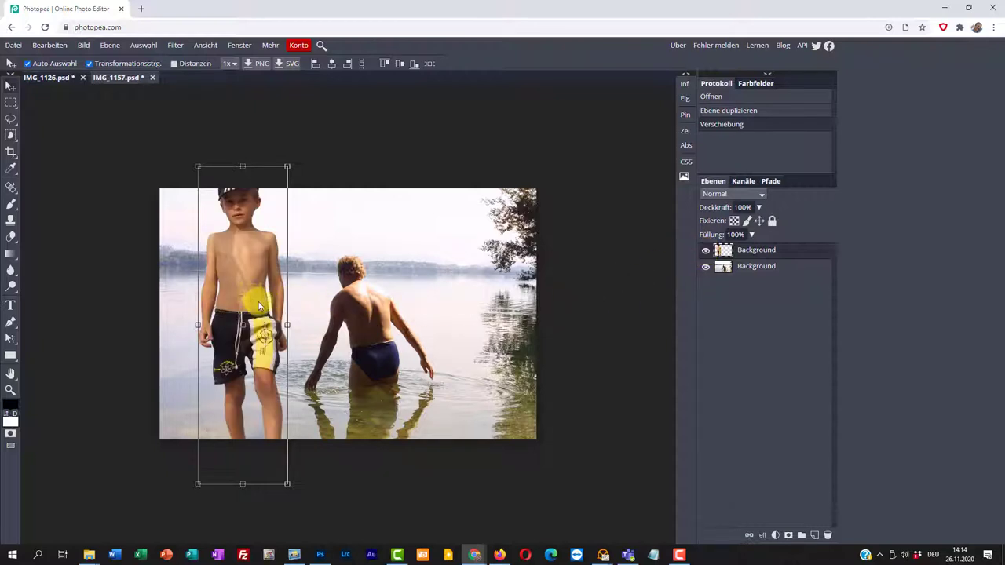
left_click_drag(253, 306, 263, 303)
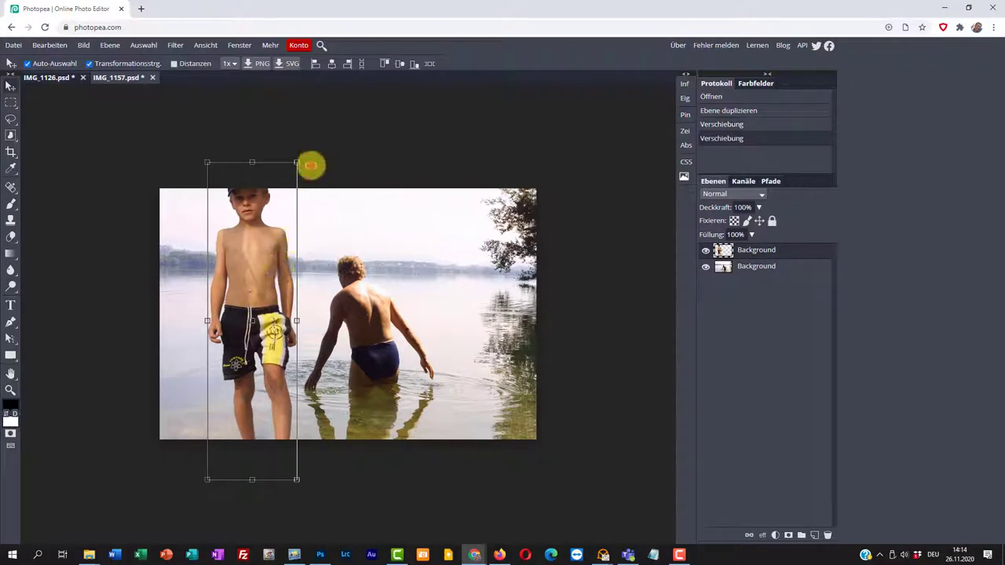
- Transform the boy's layer: rotate it -0.6°, scale it to 79.09% and move it up until he fits within the photo's height
mouse_move(310, 164)
left_mouse_down()
mouse_move(294, 156)
mouse_move(321, 180)
mouse_move(311, 168)
left_mouse_up()
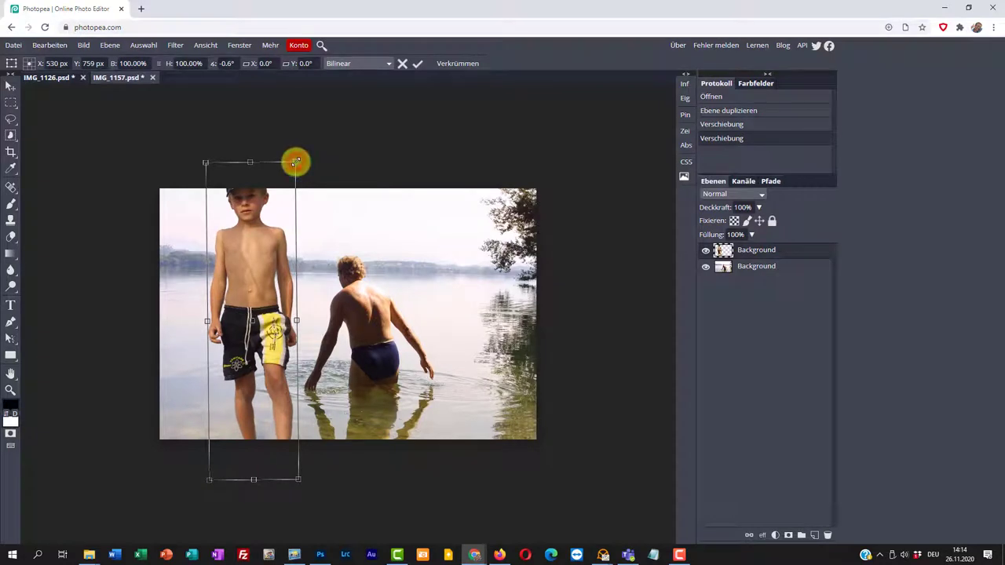
left_click_drag(297, 162, 275, 209)
key("shift")
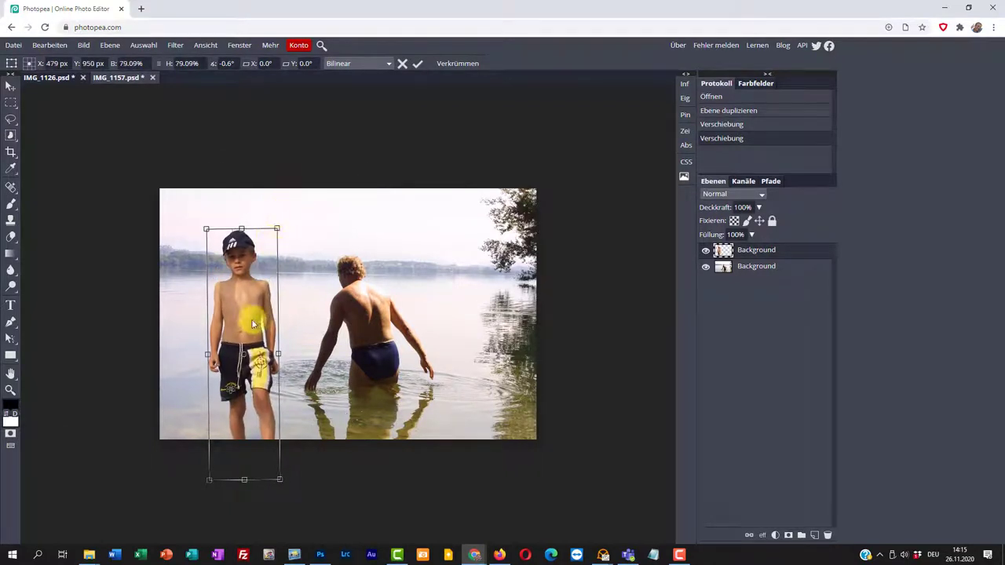
left_click_drag(249, 322, 249, 293)
left_click(253, 287)
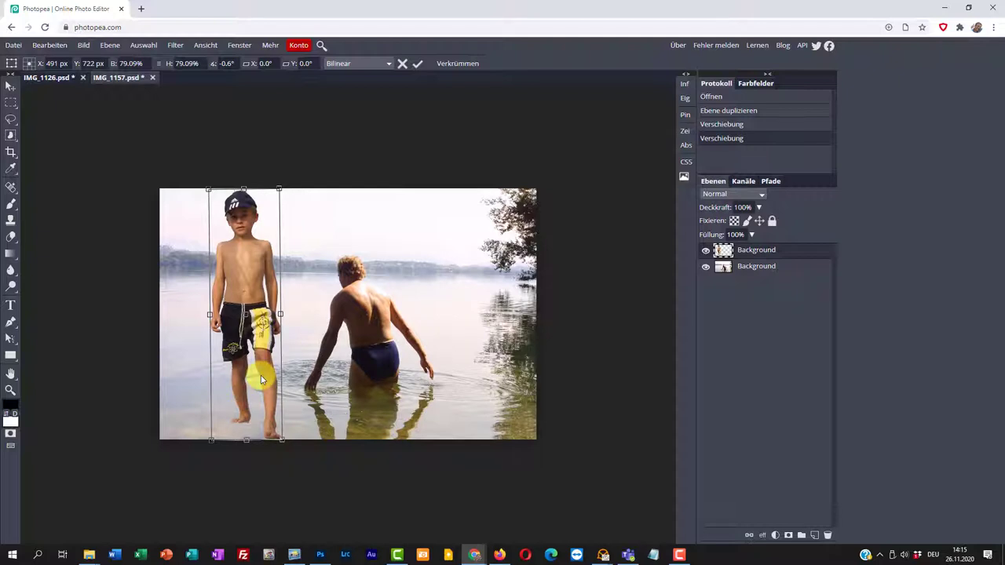
left_click(418, 66)
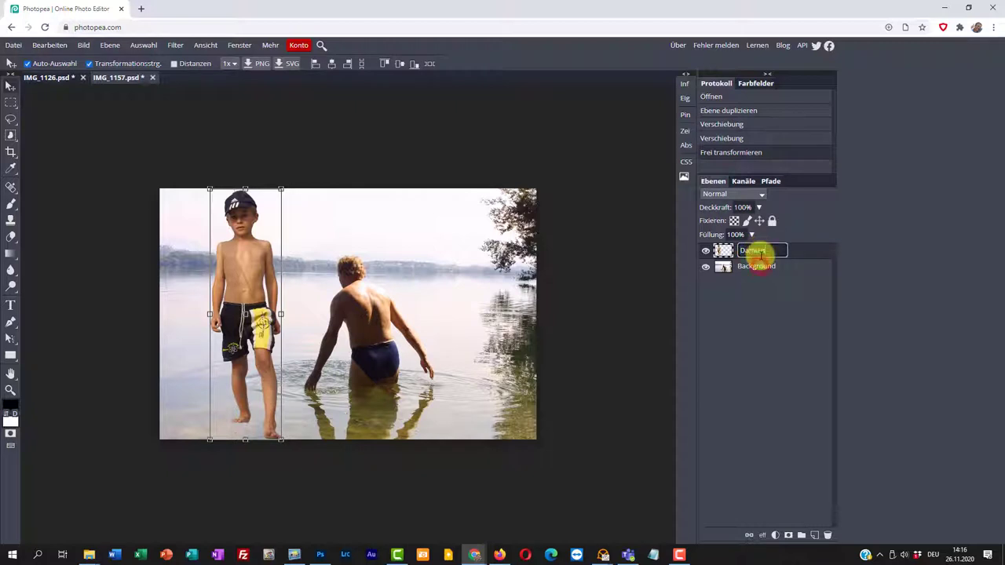
- Rename the upper layer with the boy's first name and the lower layer with the man's first name
key("Return")
left_click(759, 268)
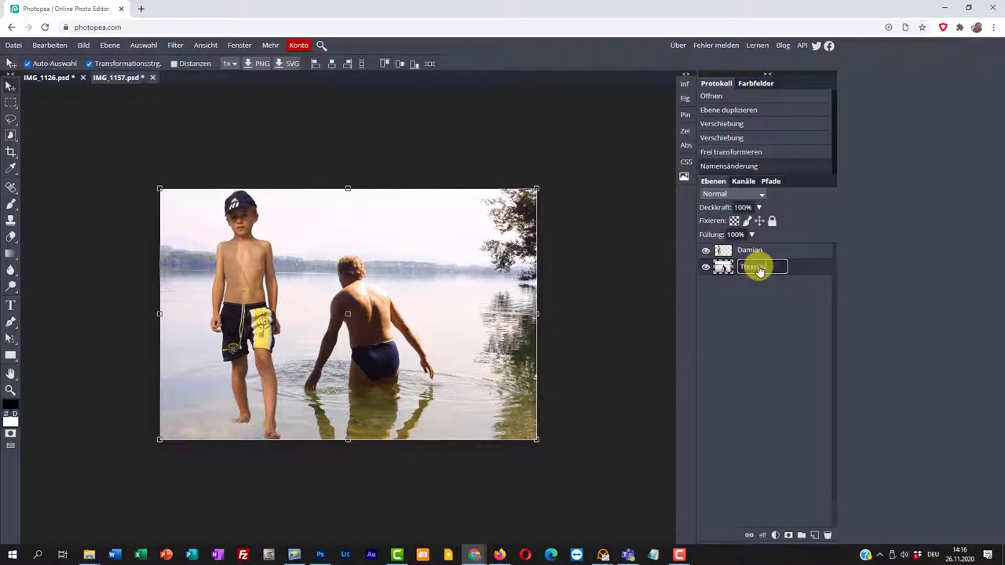
left_click(762, 252)
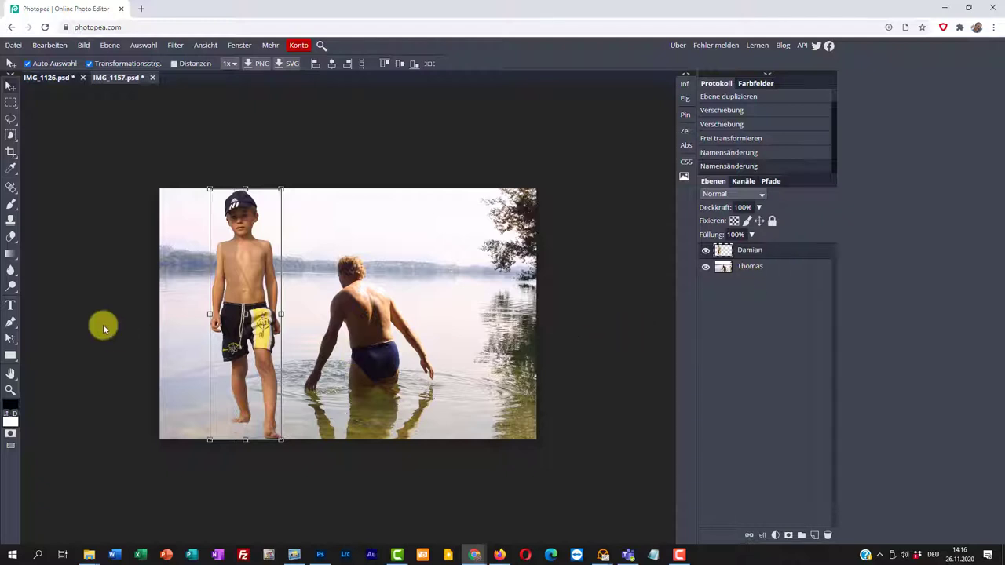
- Using the Eraser with an enlarged brush, erase the foot and lower shin of the boy's rear leg on his layer
left_click(10, 238)
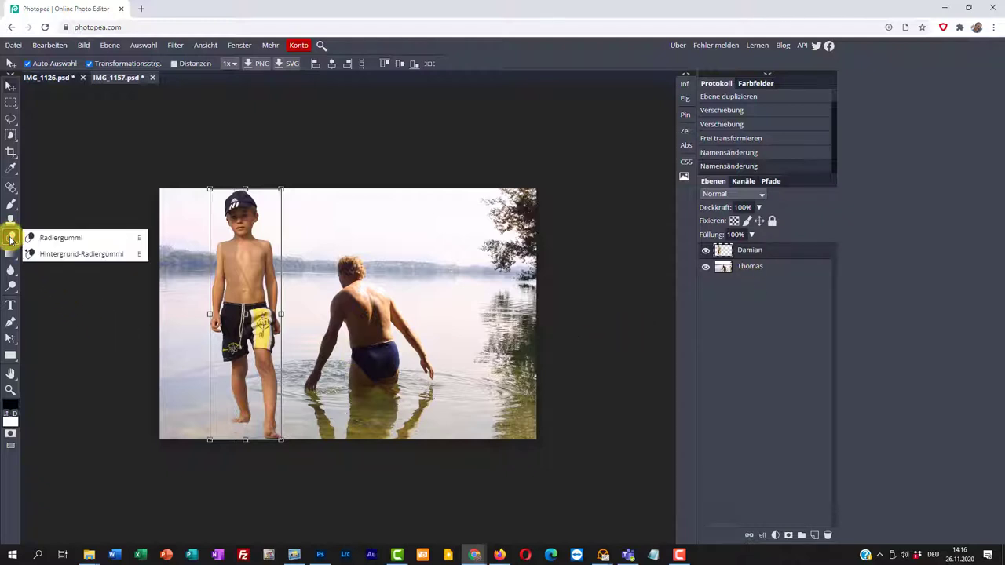
left_click(40, 239)
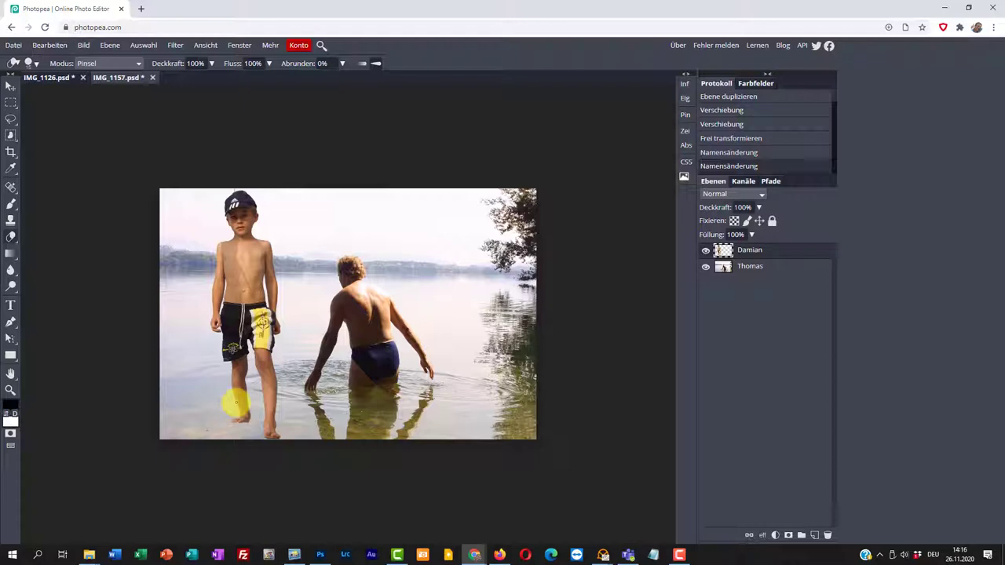
scroll(234, 404, "up", 2, "alt")
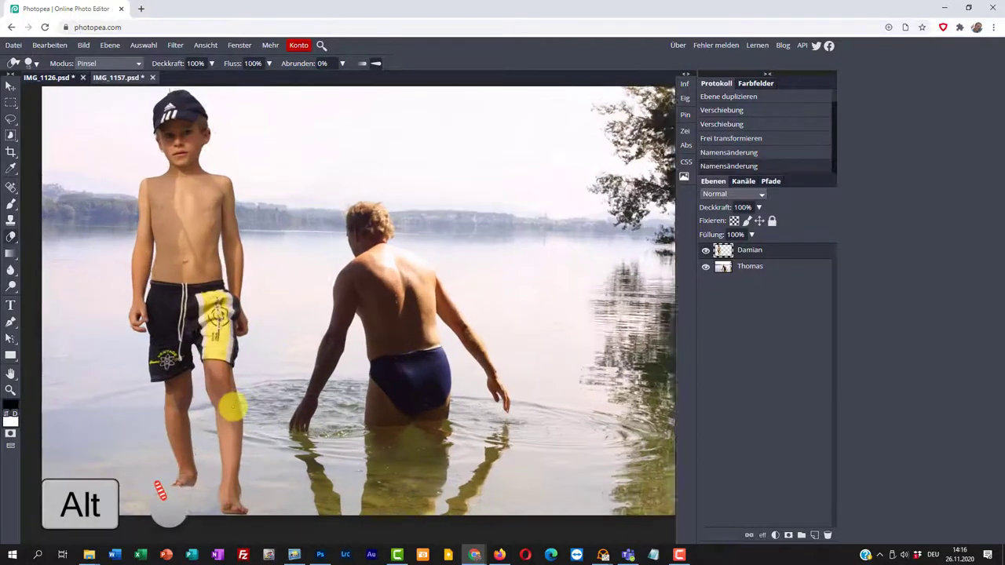
scroll(234, 406, "up", 4, "alt")
key("space")
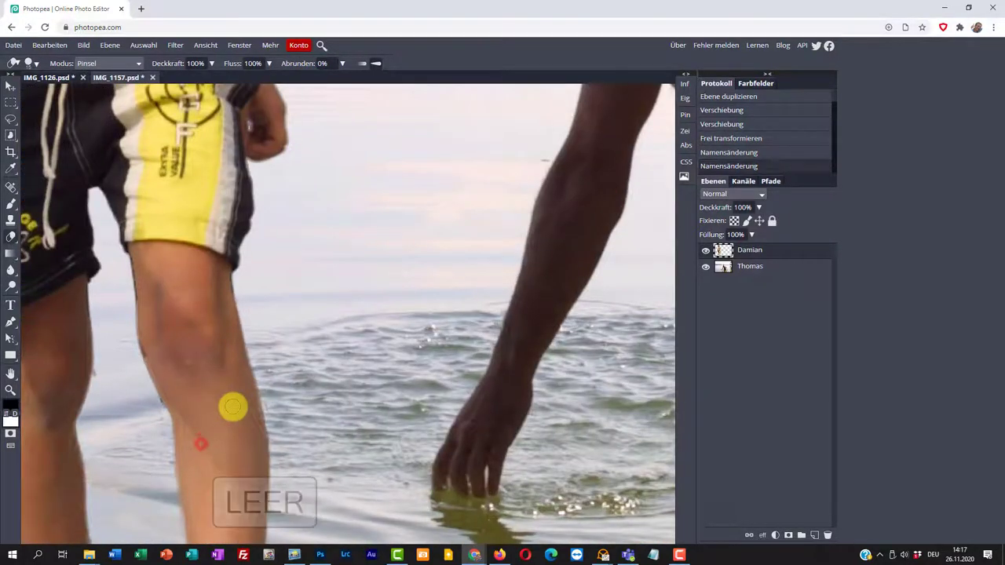
left_click_drag(202, 442, 380, 205)
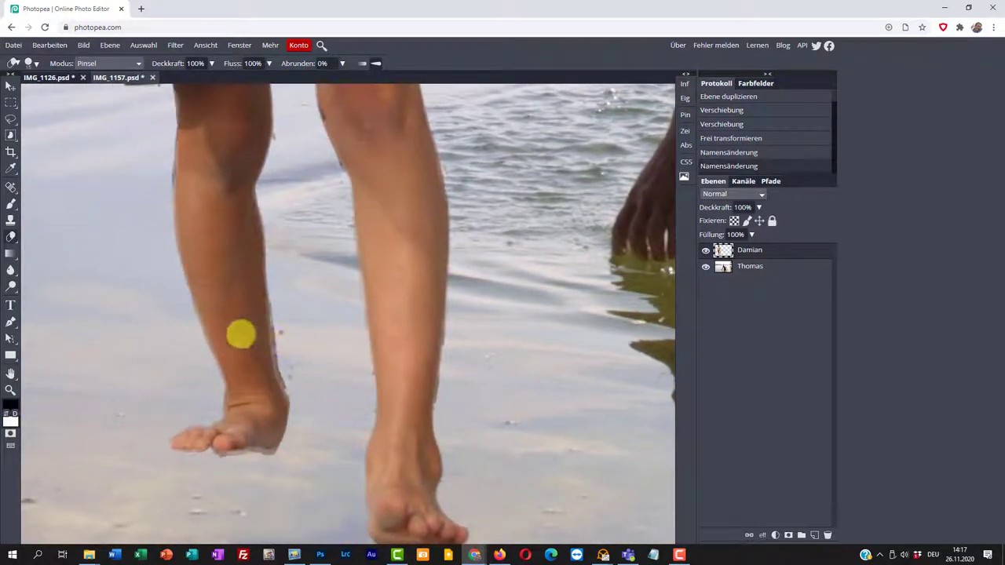
key("alt")
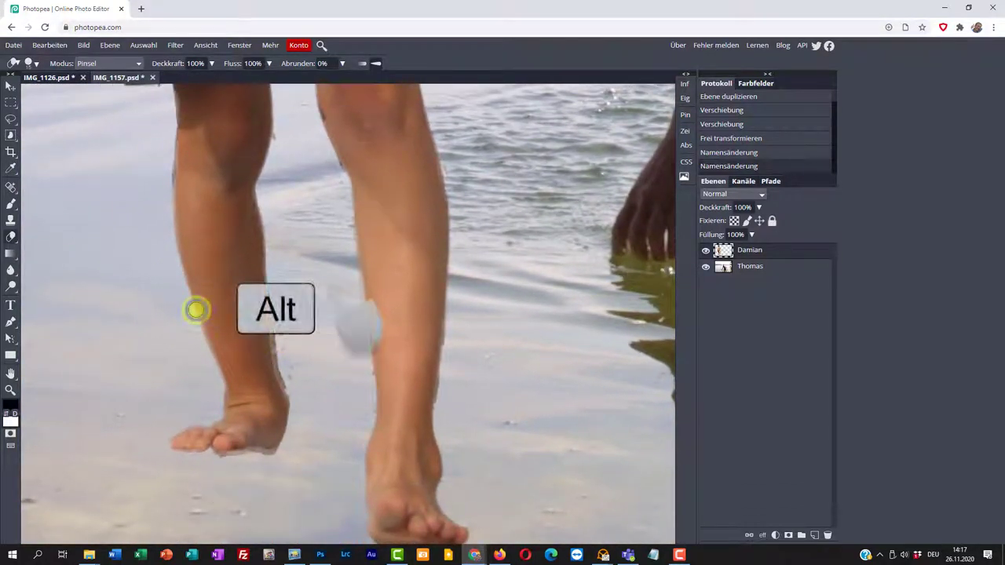
left_click(196, 310, "alt")
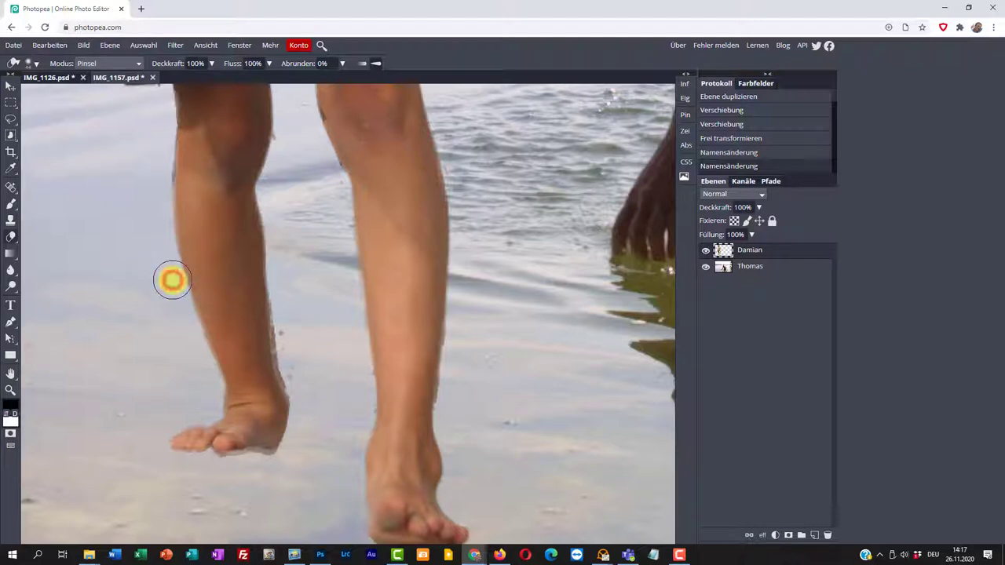
mouse_move(173, 280)
left_mouse_down()
mouse_move(249, 298)
mouse_move(279, 344)
mouse_move(283, 388)
mouse_move(206, 373)
mouse_move(276, 380)
mouse_move(272, 432)
mouse_move(166, 449)
mouse_move(271, 299)
left_mouse_up()
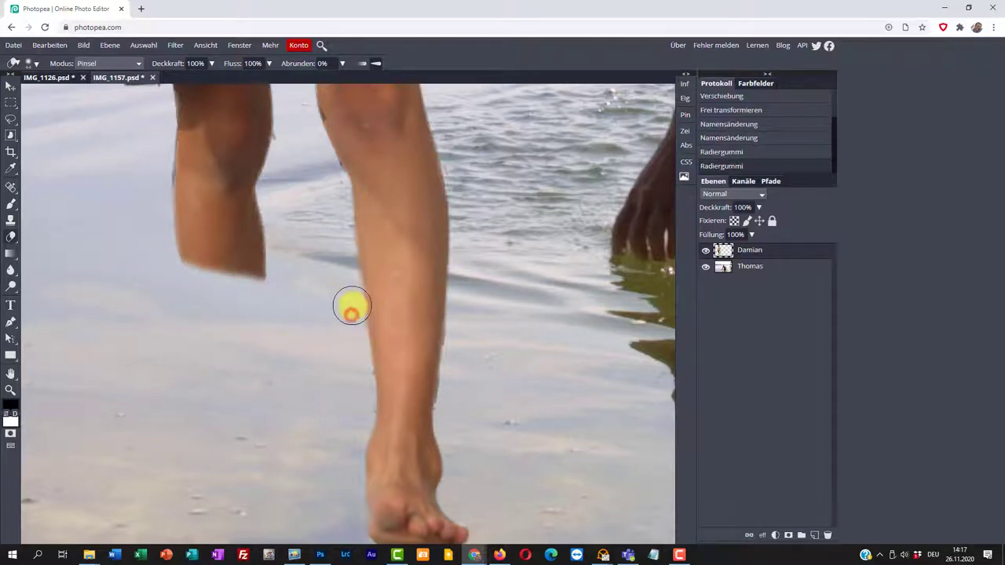
- Erase the foot and lower shin of the boy's front leg so he appears to stand in the water
mouse_move(350, 316)
left_mouse_down()
mouse_move(455, 332)
mouse_move(372, 348)
mouse_move(381, 385)
mouse_move(429, 370)
mouse_move(439, 391)
mouse_move(369, 417)
mouse_move(420, 419)
mouse_move(399, 421)
mouse_move(372, 468)
mouse_move(444, 440)
mouse_move(380, 476)
mouse_move(397, 505)
mouse_move(423, 482)
mouse_move(374, 536)
mouse_move(454, 535)
mouse_move(366, 532)
mouse_move(460, 525)
left_mouse_up()
key("alt")
scroll(516, 355, "down", 5)
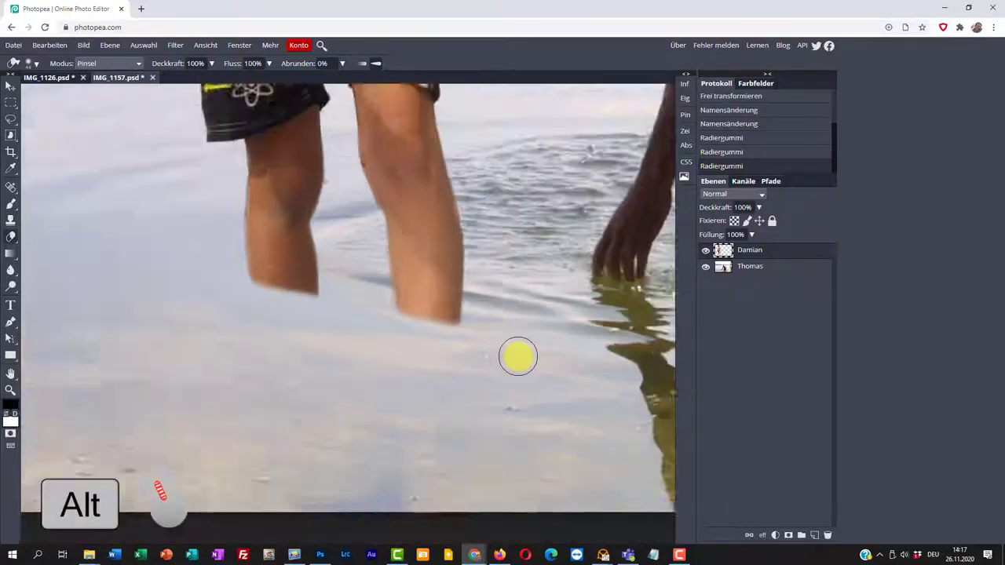
scroll(515, 357, "down", 2)
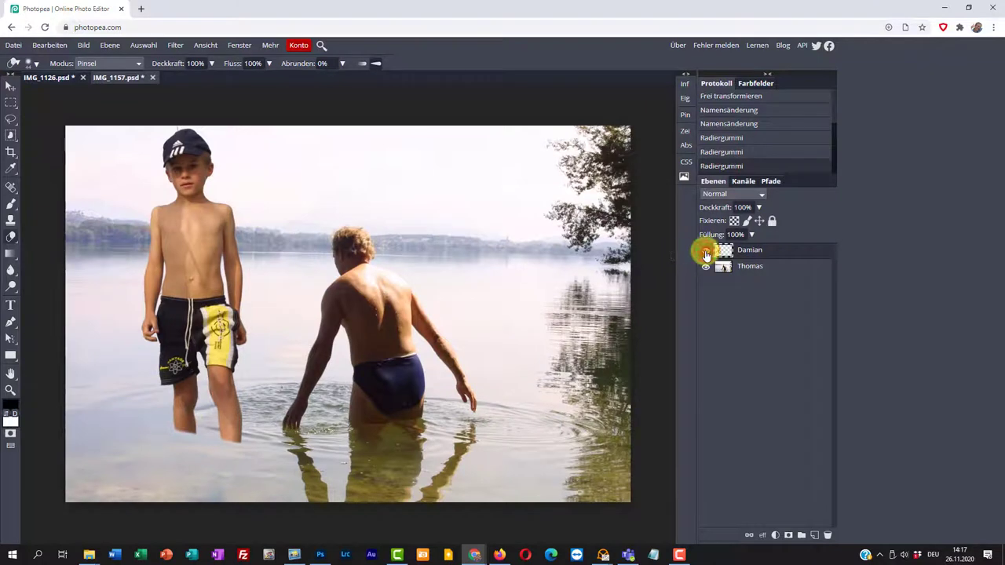
- Hide the boy's layer and, on the lake photo layer, clone the rippled water beside the man's hand onto the calmer water below with the Clone Stamp
left_click(706, 253)
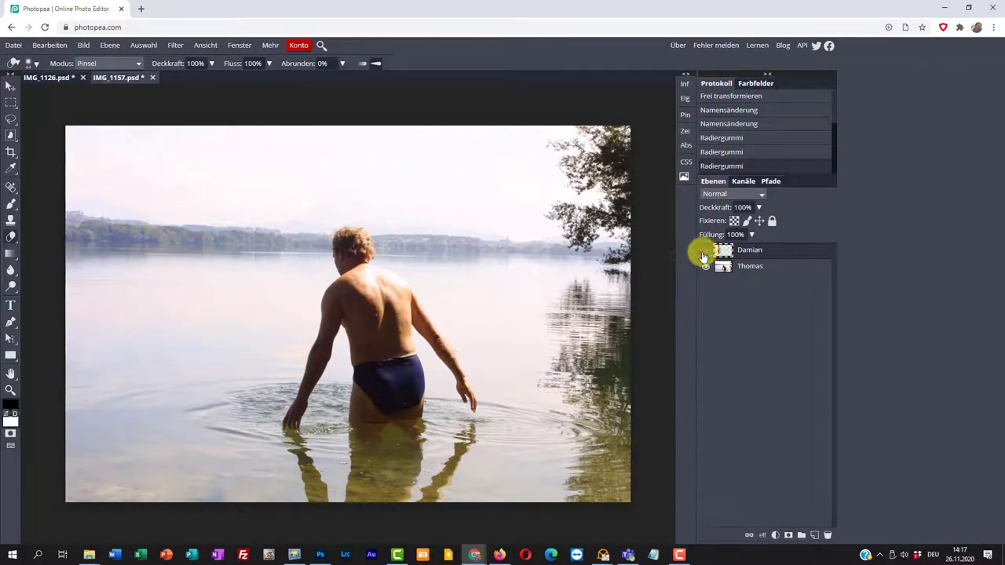
left_click(750, 268)
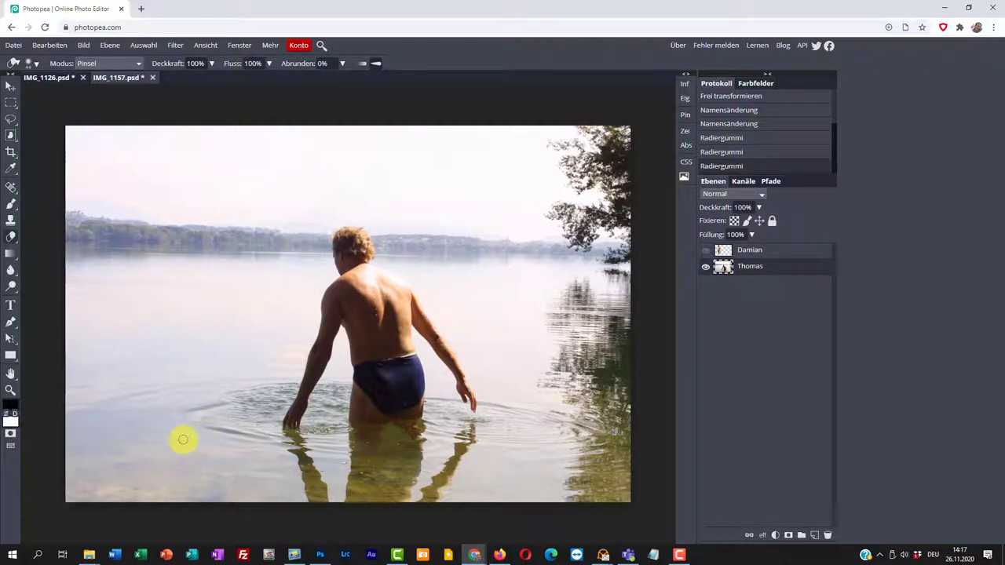
scroll(196, 445, "up", 5, "alt")
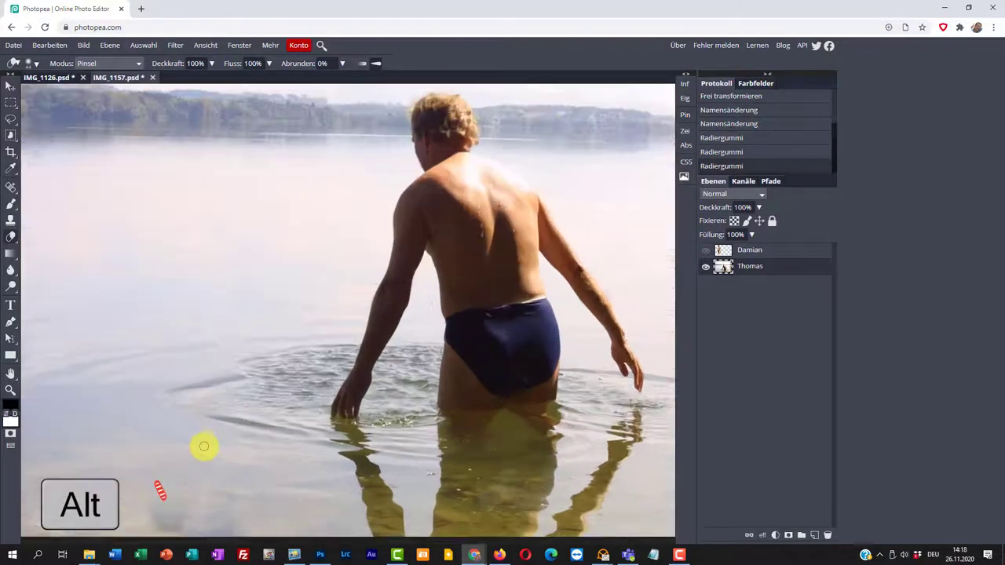
scroll(203, 446, "up", 2, "alt")
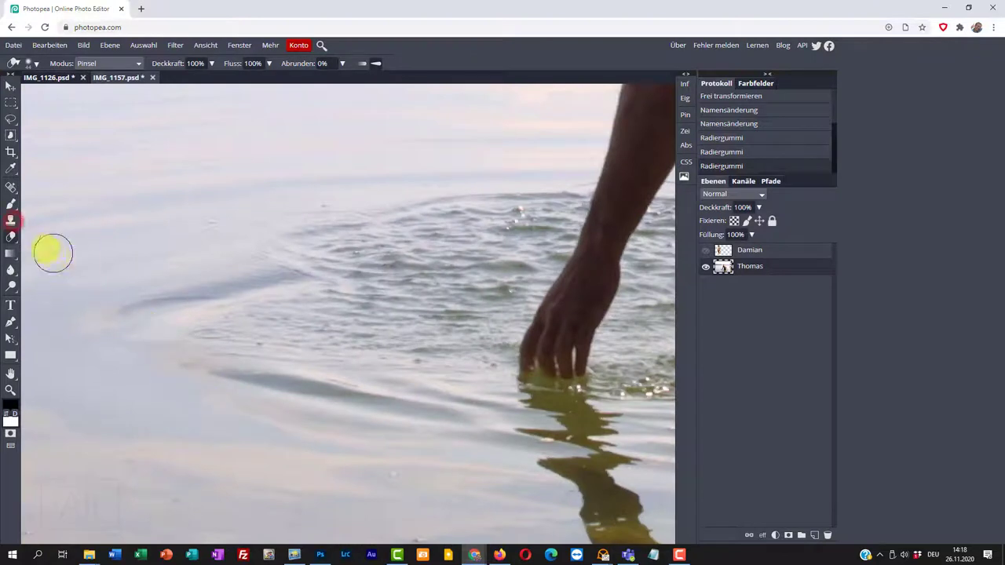
left_click(11, 222)
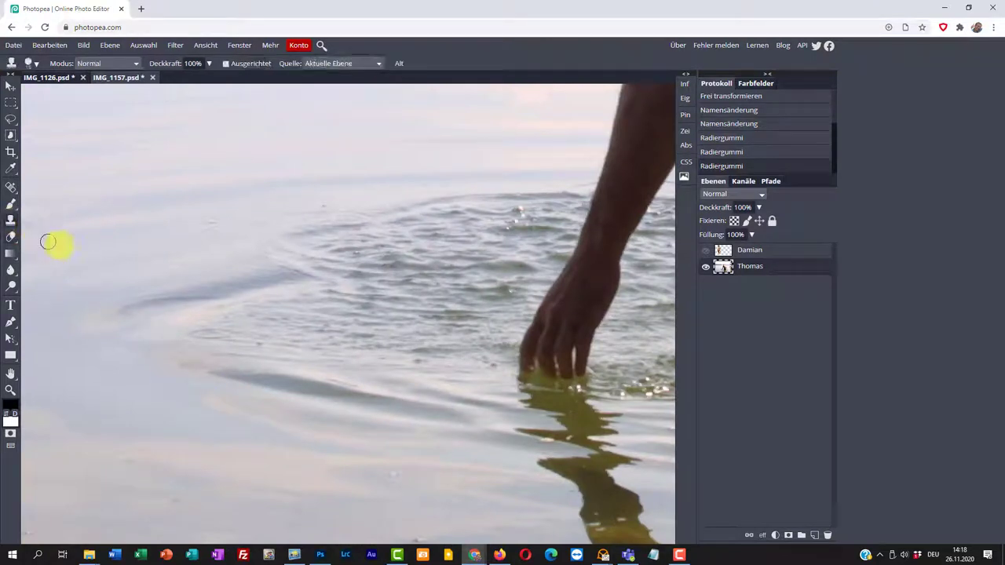
left_click(405, 302, "alt")
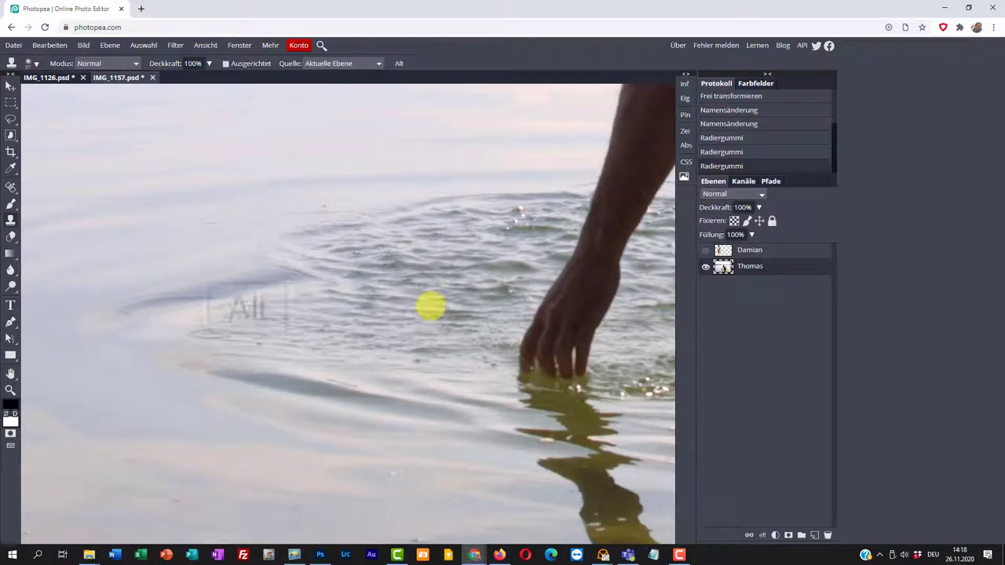
left_click(431, 306, "alt")
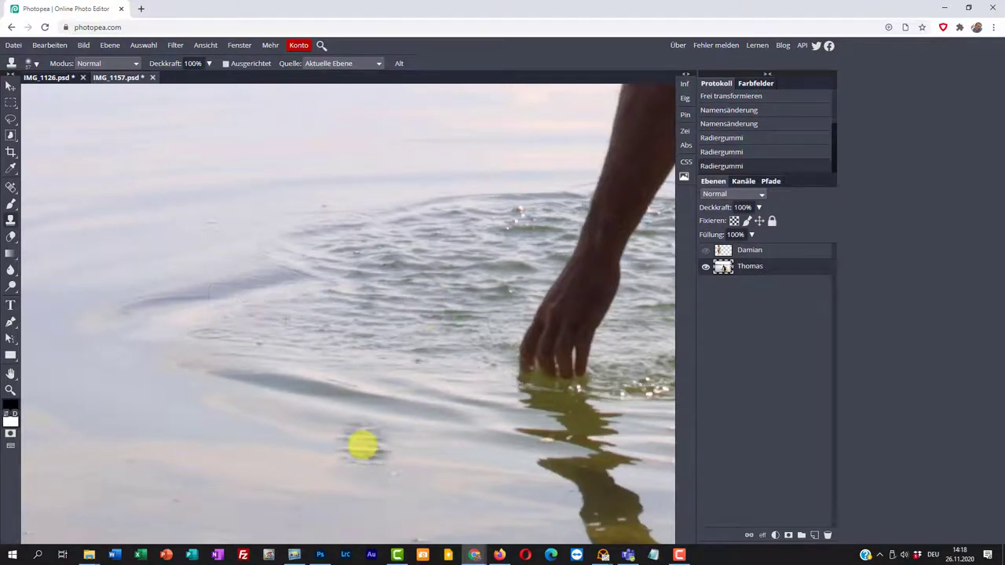
mouse_move(384, 440)
left_mouse_down()
mouse_move(395, 406)
mouse_move(408, 426)
mouse_move(359, 441)
mouse_move(307, 438)
mouse_move(180, 397)
mouse_move(153, 348)
mouse_move(288, 442)
mouse_move(397, 444)
mouse_move(422, 427)
left_mouse_up()
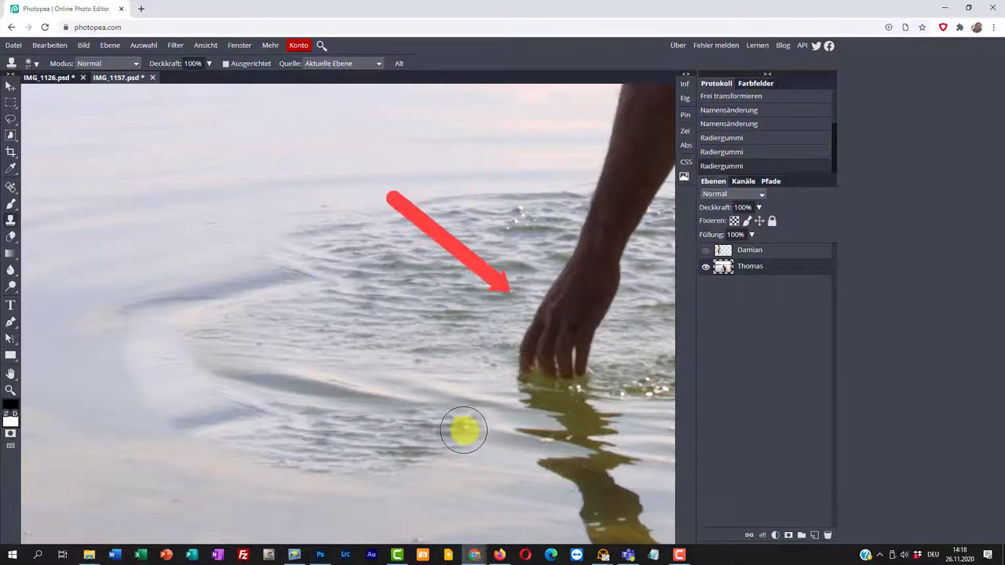
left_click_drag(501, 437, 516, 436)
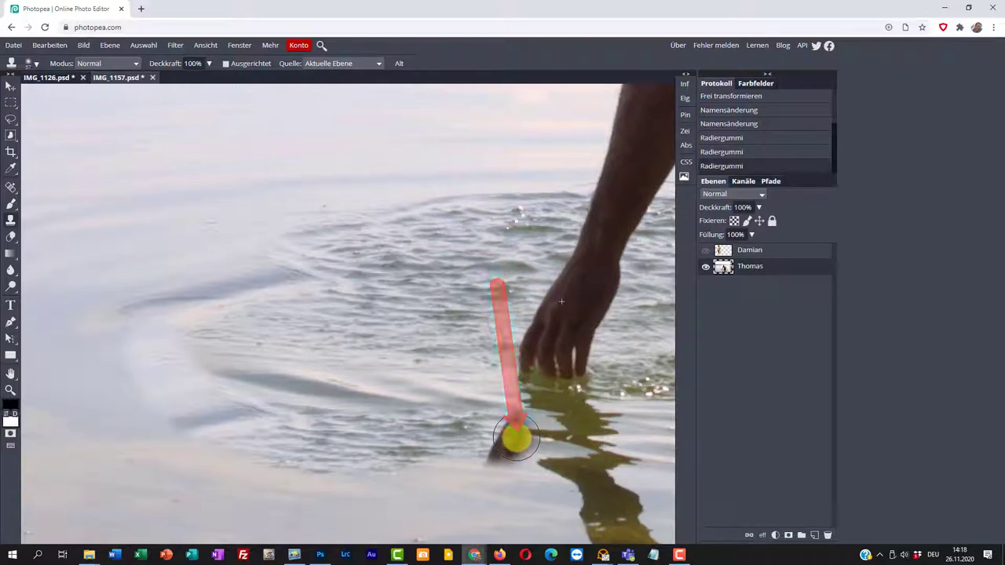
left_click(516, 437)
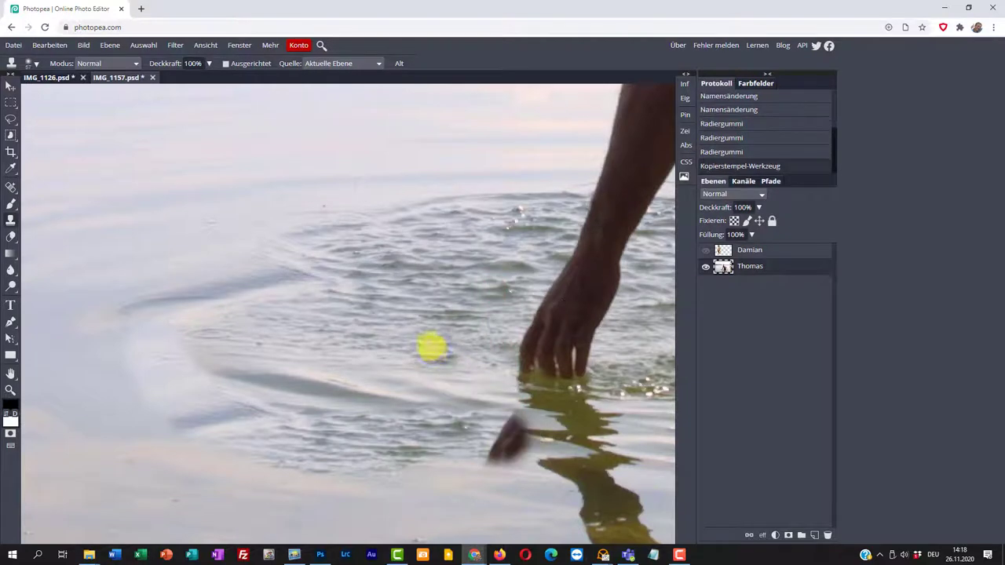
- Clone rippled water over the dark finger remnant below the man's hand on the lake photo layer, and show the boy's layer again
left_click(395, 300, "alt")
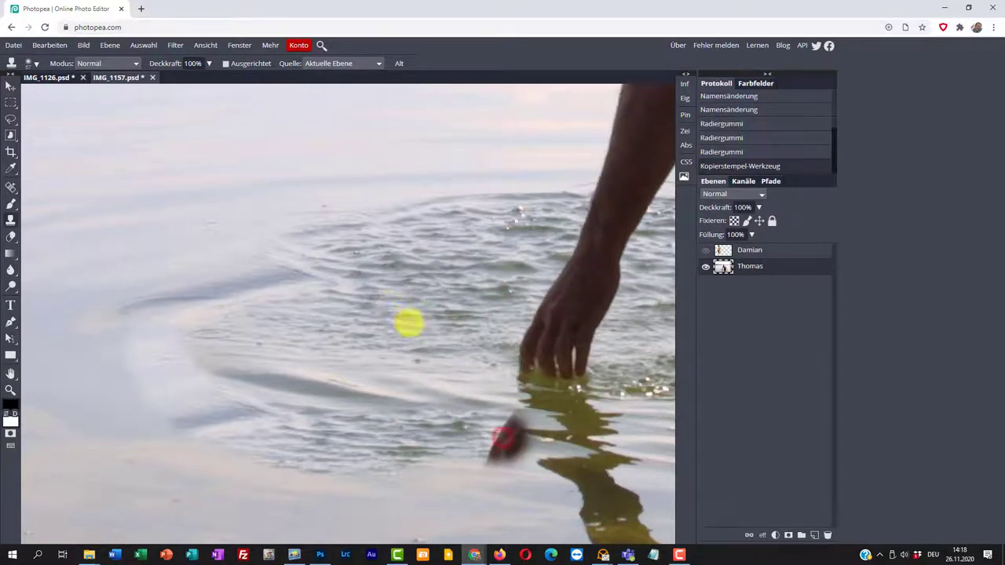
left_click(498, 435)
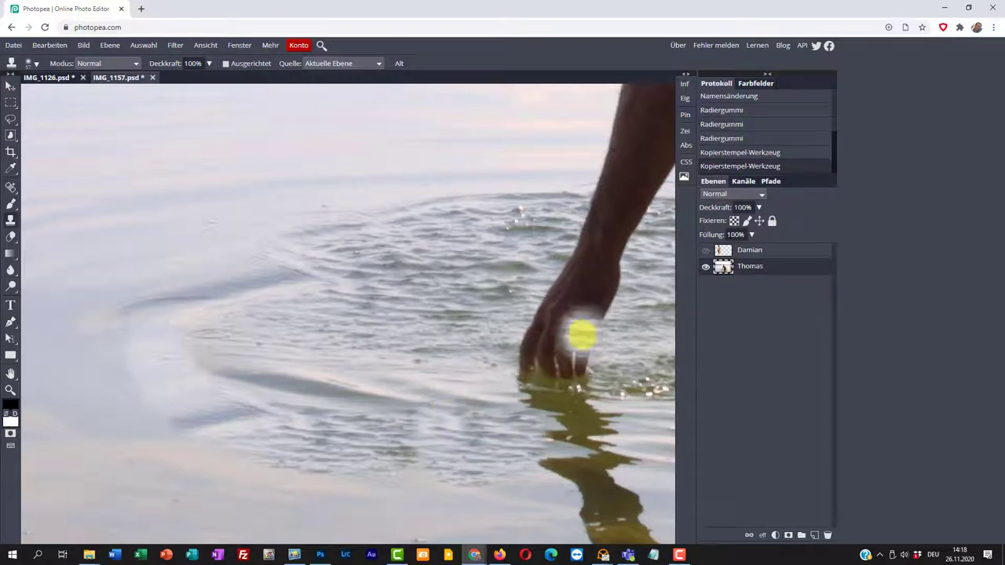
left_click(706, 251)
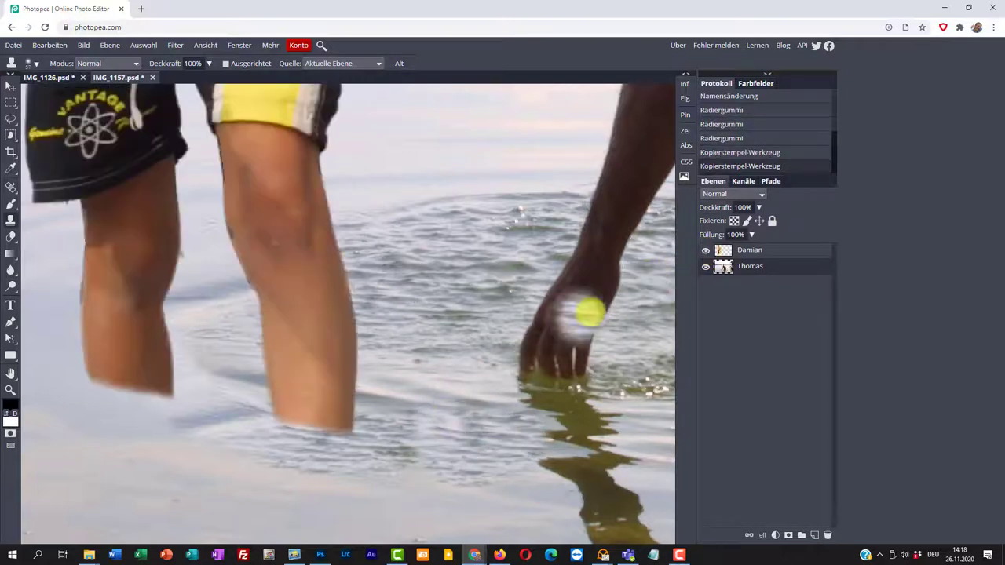
scroll(321, 410, "down", 5)
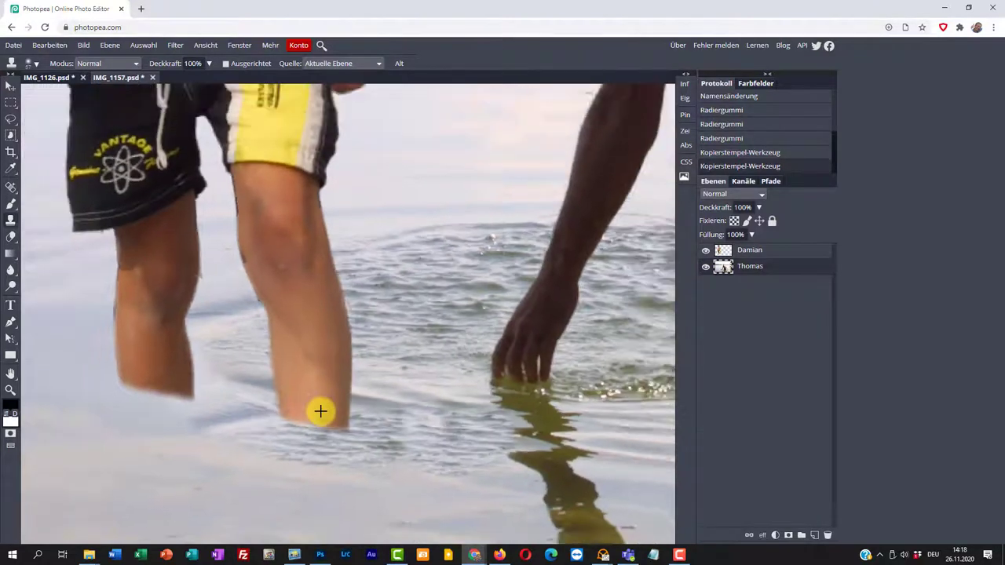
- Move the boy's layer so he stands in the cloned ripples beside the man with his cap just inside the photo's upper edge
key("v")
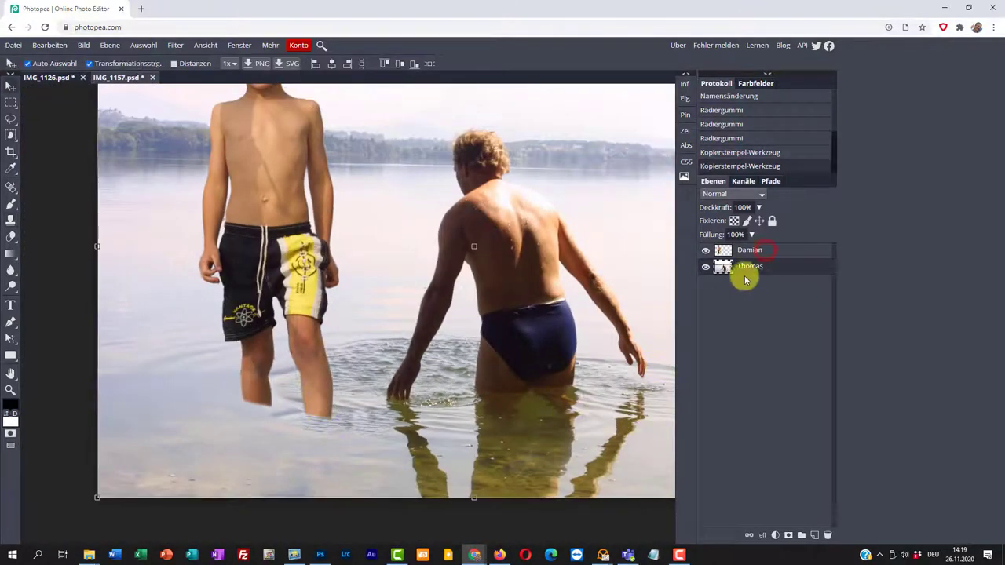
left_click(767, 253)
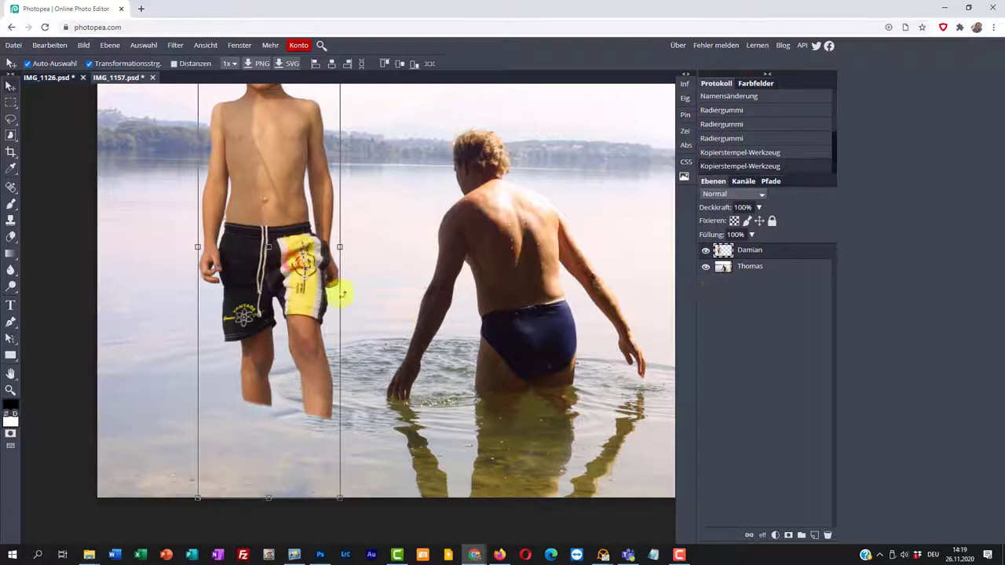
left_click_drag(292, 263, 324, 306)
key("ctrl+0")
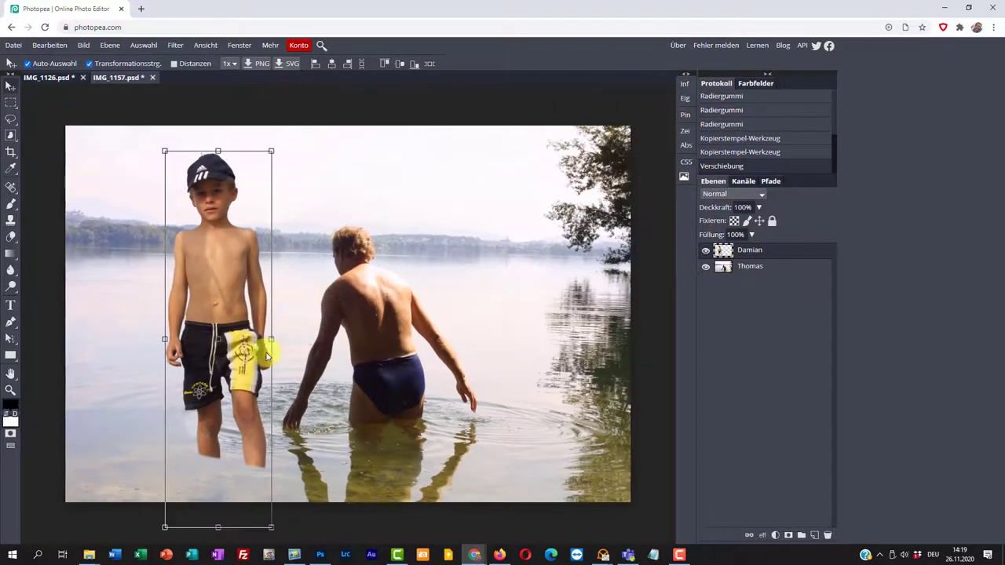
left_click_drag(267, 357, 247, 344)
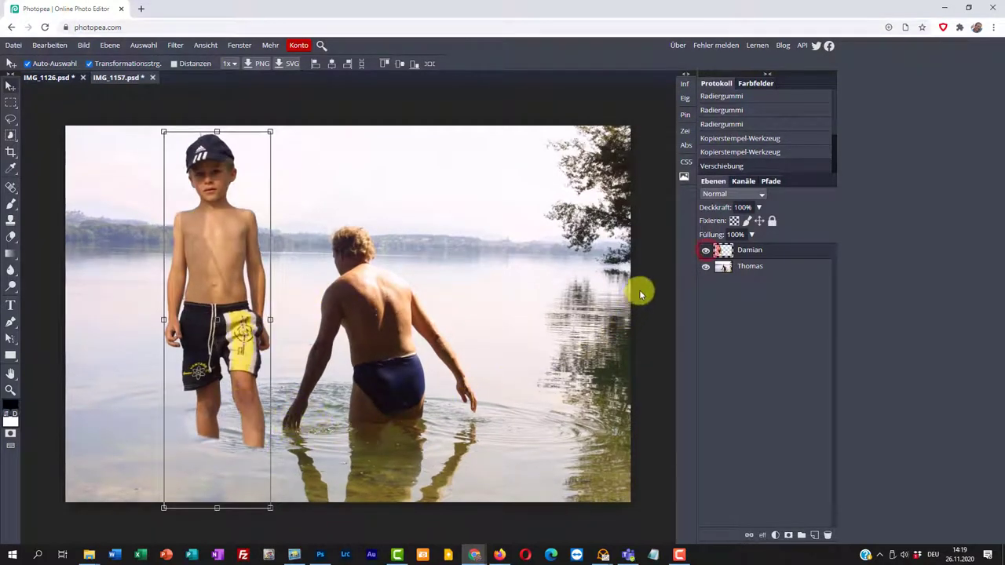
- Hide the boy's layer and, on the lake photo layer, clone surrounding water over the man's hand and lower forearm nearest the boy
left_click(705, 250)
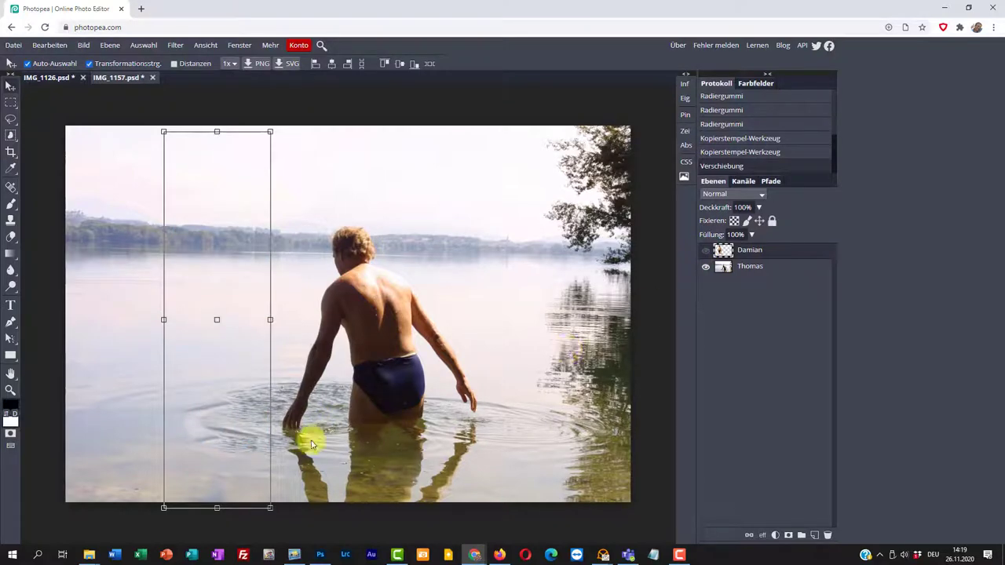
left_click(761, 267)
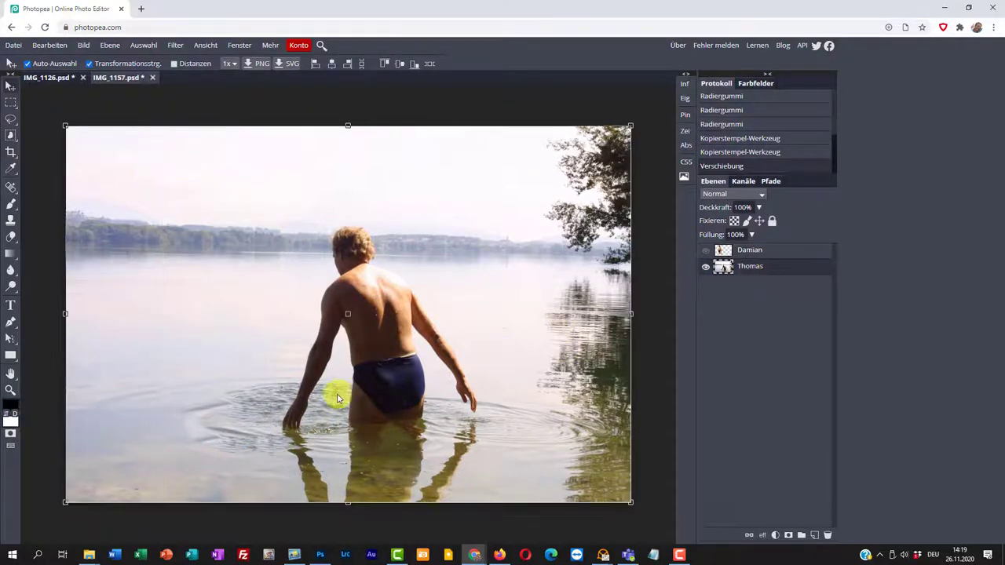
scroll(258, 411, "up", 2)
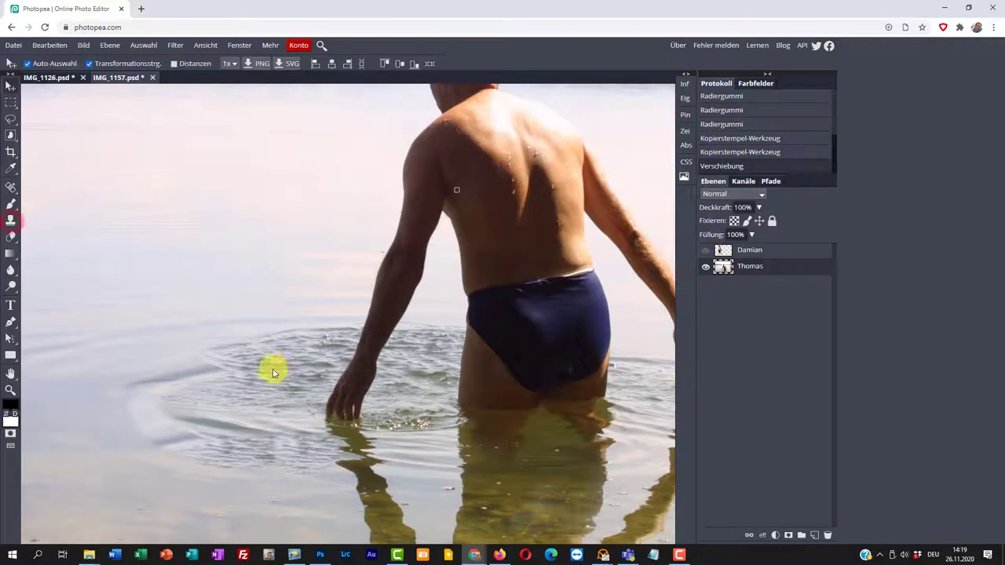
left_click(11, 221)
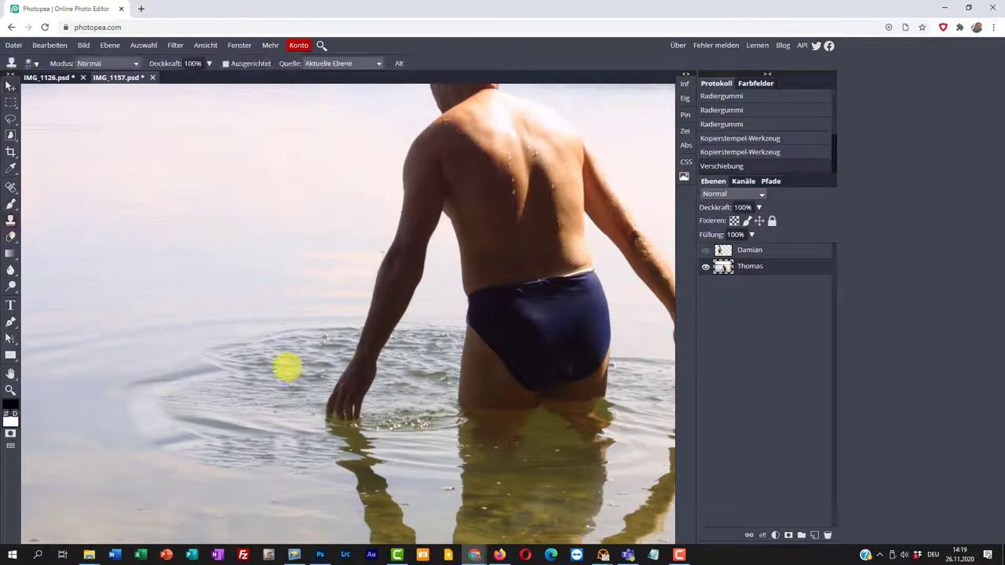
left_click(285, 366, "alt")
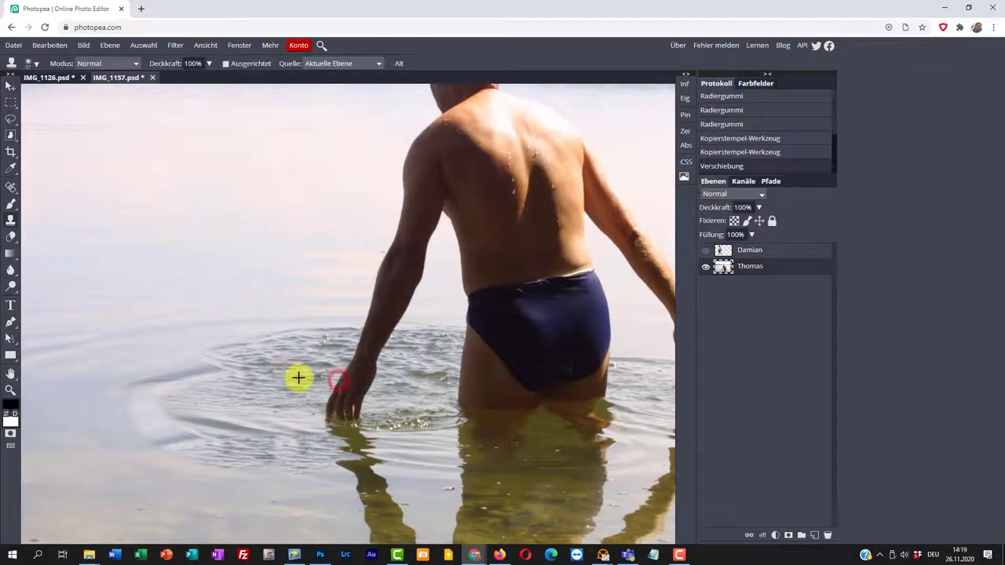
mouse_move(339, 379)
left_mouse_down()
mouse_move(333, 415)
mouse_move(362, 417)
mouse_move(349, 369)
mouse_move(374, 388)
mouse_move(361, 349)
mouse_move(373, 336)
mouse_move(385, 344)
mouse_move(326, 310)
mouse_move(366, 306)
mouse_move(415, 322)
left_mouse_up()
left_click(323, 311, "alt")
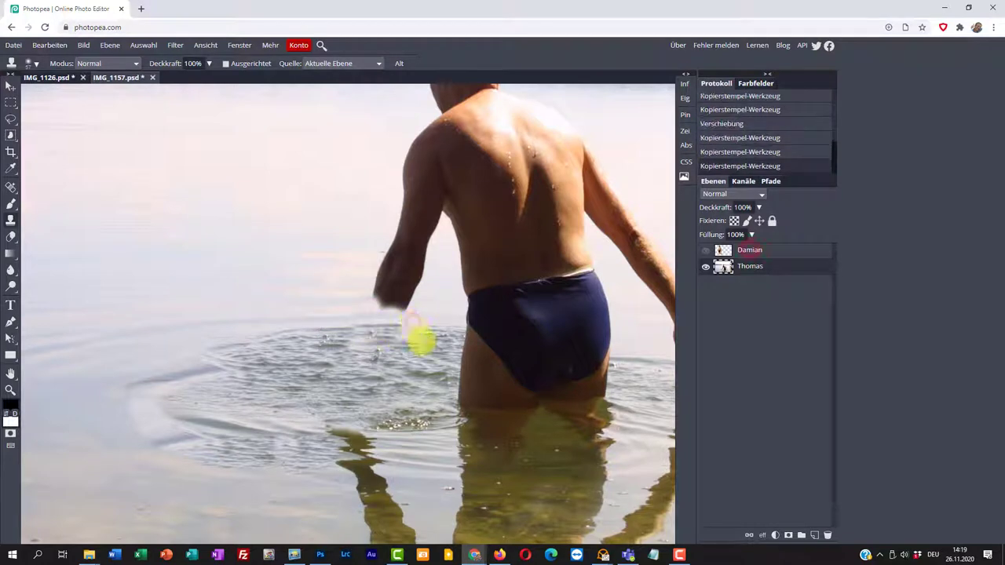
- Make the boy's layer active and visible again above the lake photo
left_click(752, 250)
left_click(705, 251)
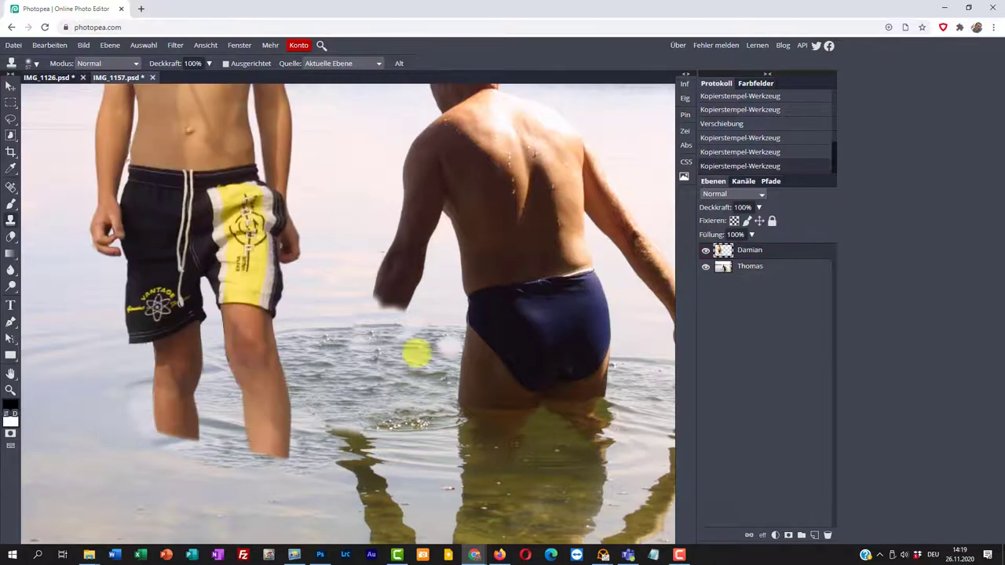
scroll(359, 371, "down", 2)
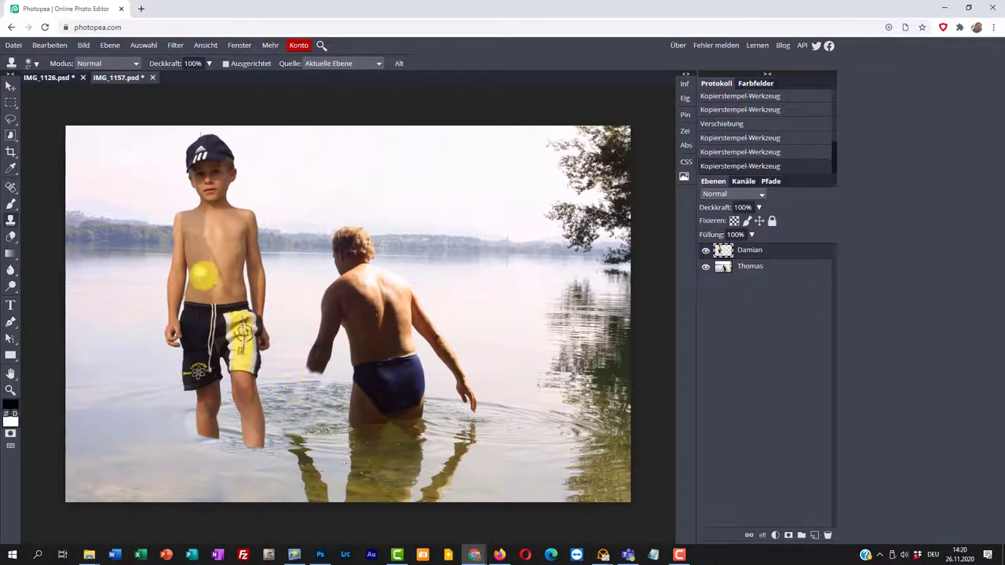
- Crop the composite to a narrow upright area around the boy
right_click(11, 154)
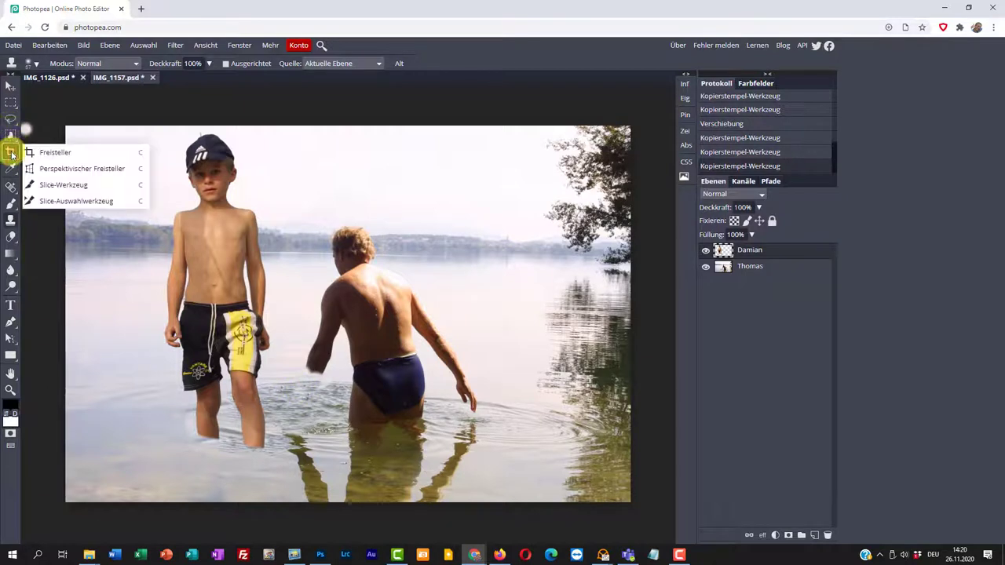
left_click(56, 153)
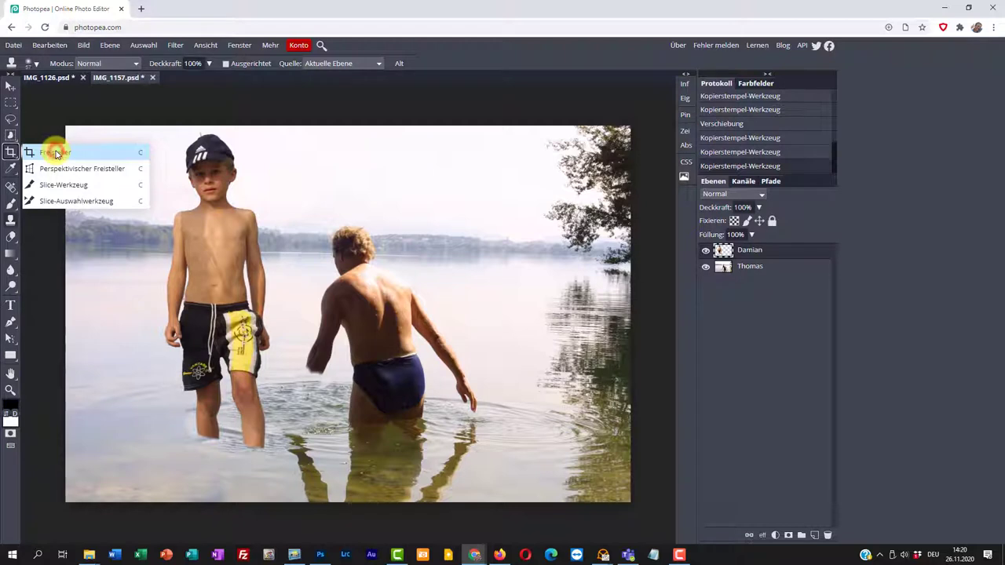
left_click(57, 153)
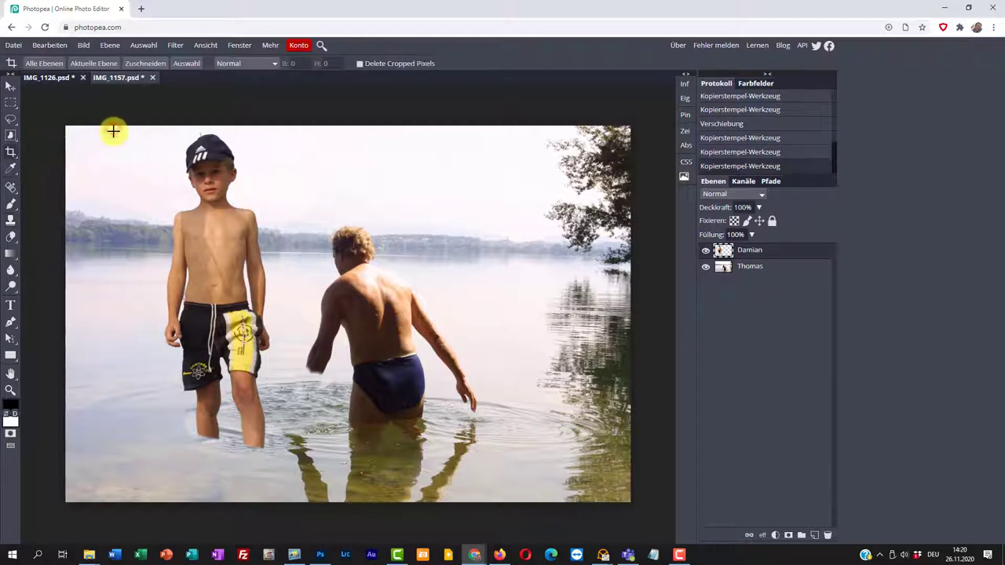
left_click_drag(113, 130, 301, 476)
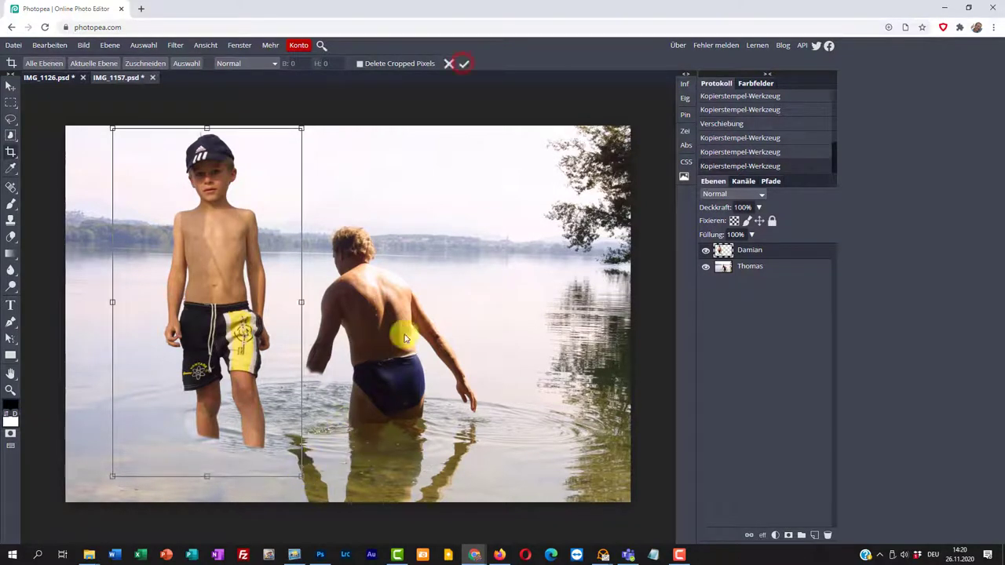
left_click(463, 64)
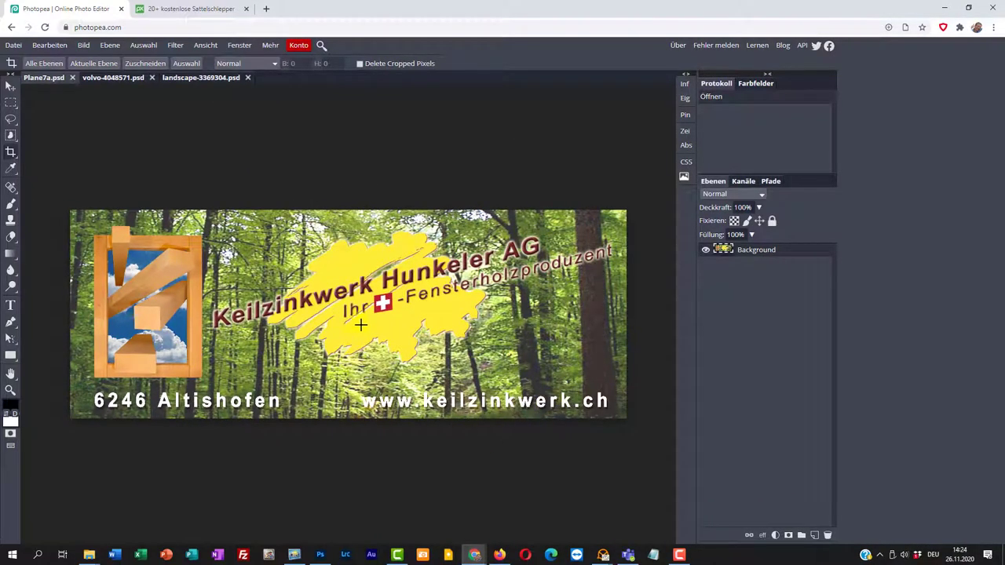
- Review the open truck and landscape images, and copy the banner layer from Plane7a.psd into volvo-4048571.psd
left_click(100, 79)
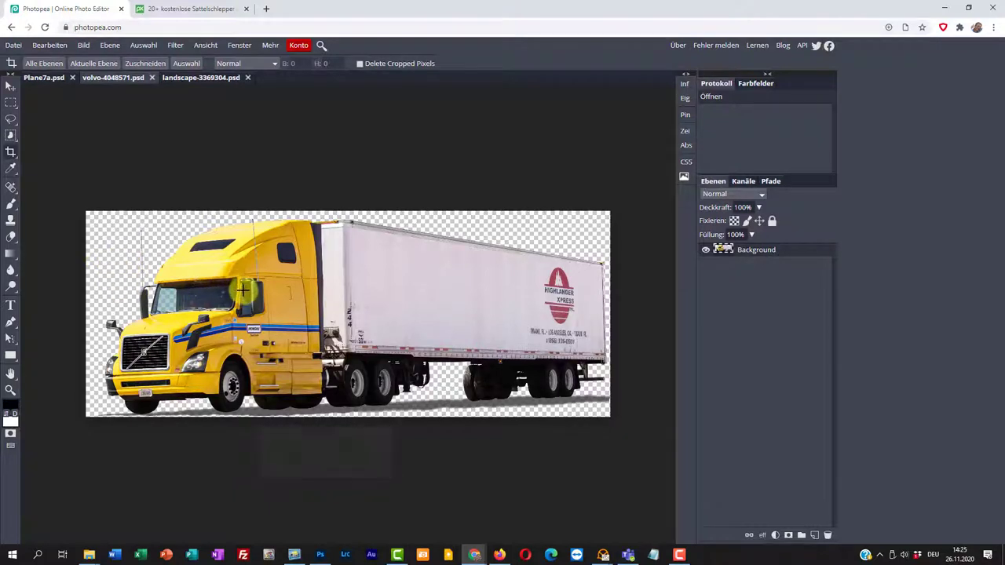
left_click(210, 79)
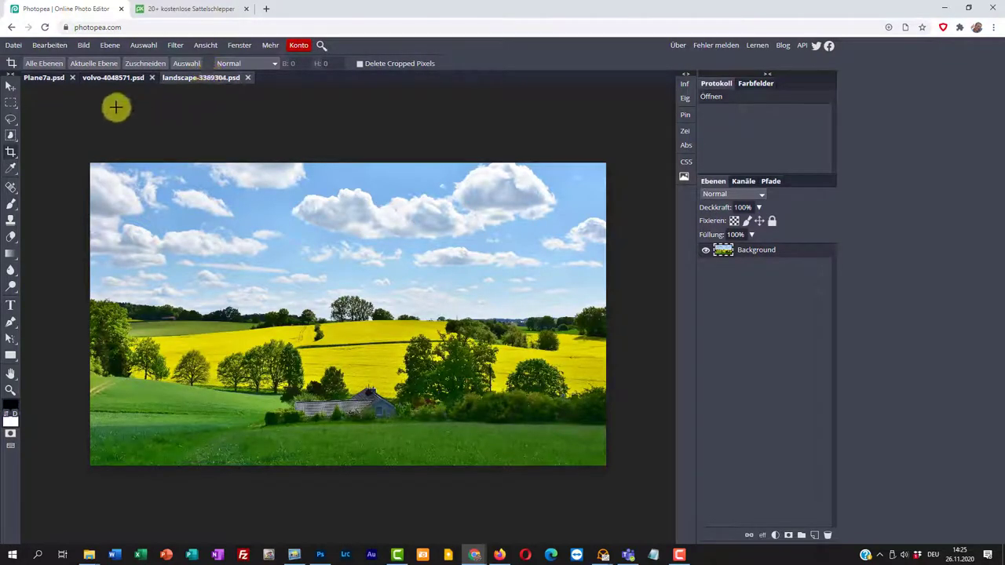
left_click(35, 79)
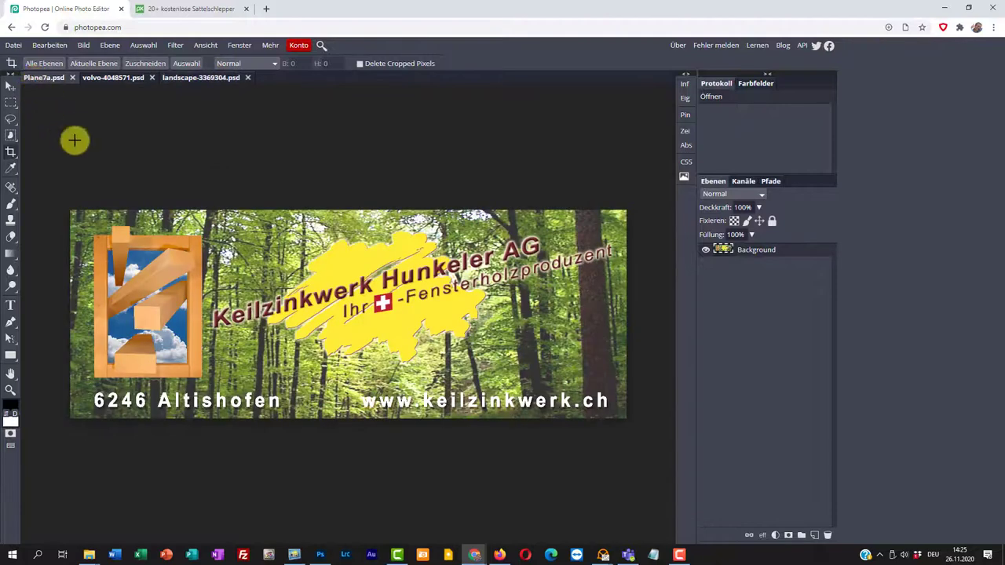
left_click(756, 251)
left_click_drag(756, 251, 117, 83)
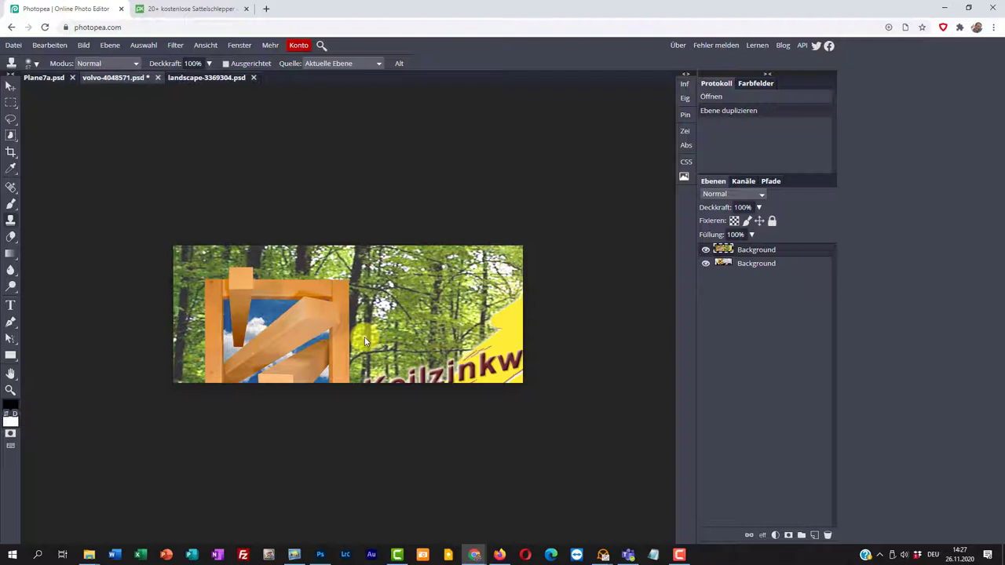
- Move the banner layer over the truck's trailer and scale it down proportionally to about 32%
left_click(12, 88)
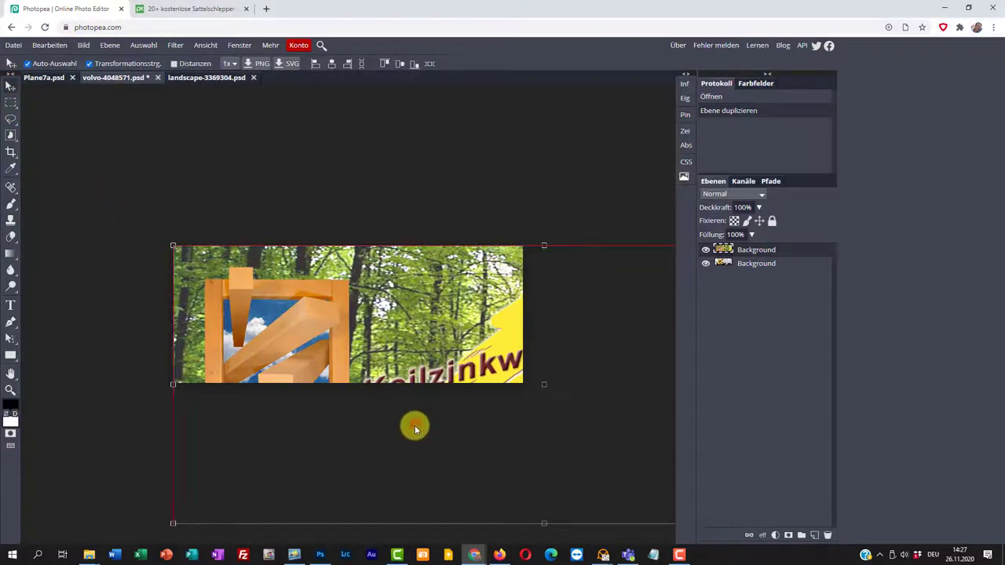
left_click_drag(415, 428, 358, 358)
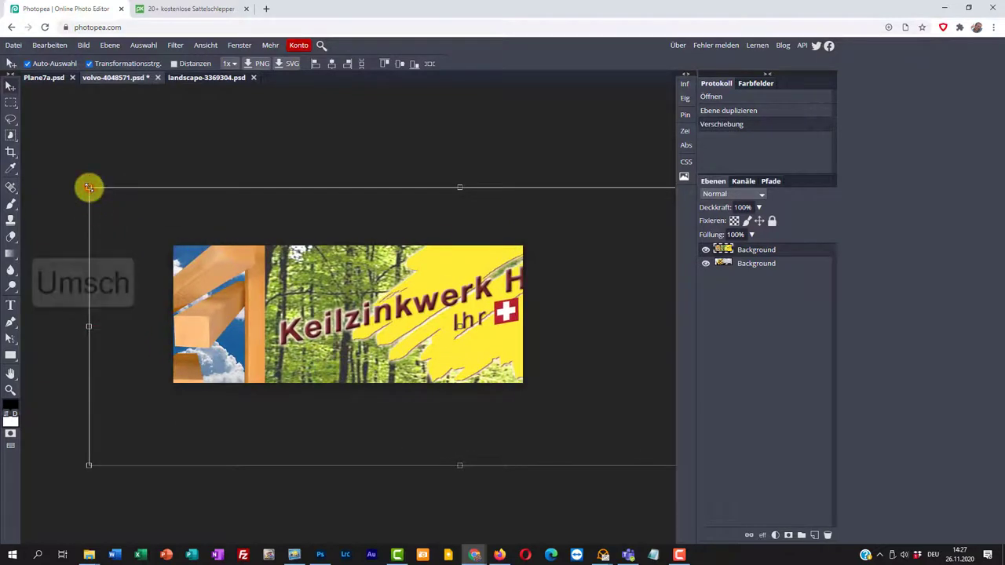
left_click_drag(88, 187, 304, 305)
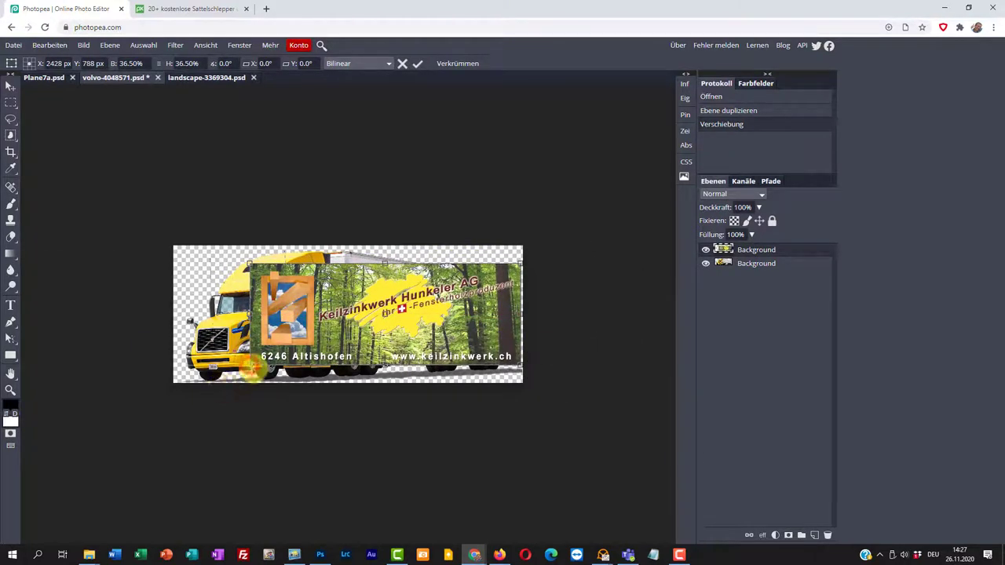
left_click_drag(249, 367, 296, 339)
key("ctrl+plus")
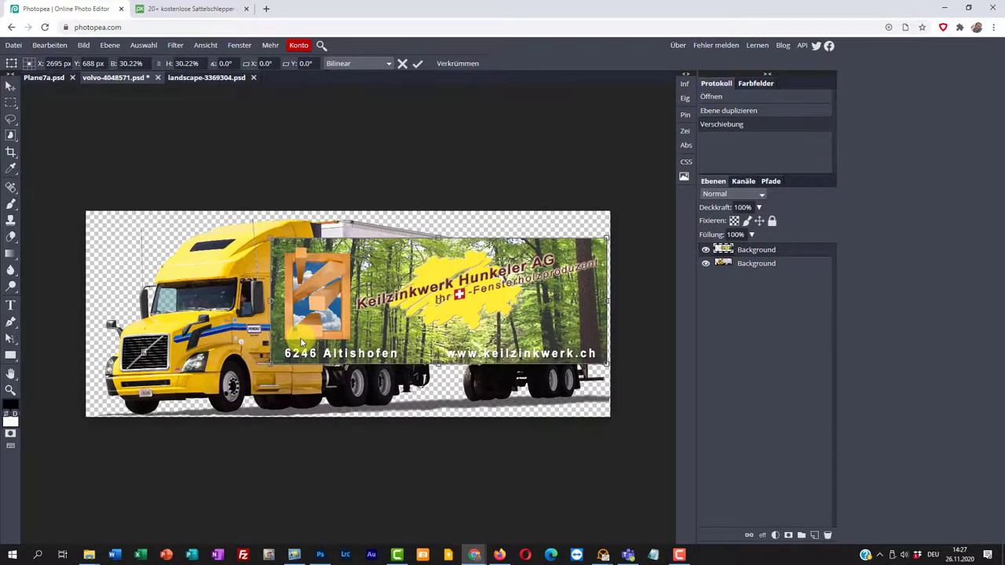
scroll(301, 342, "up", 1)
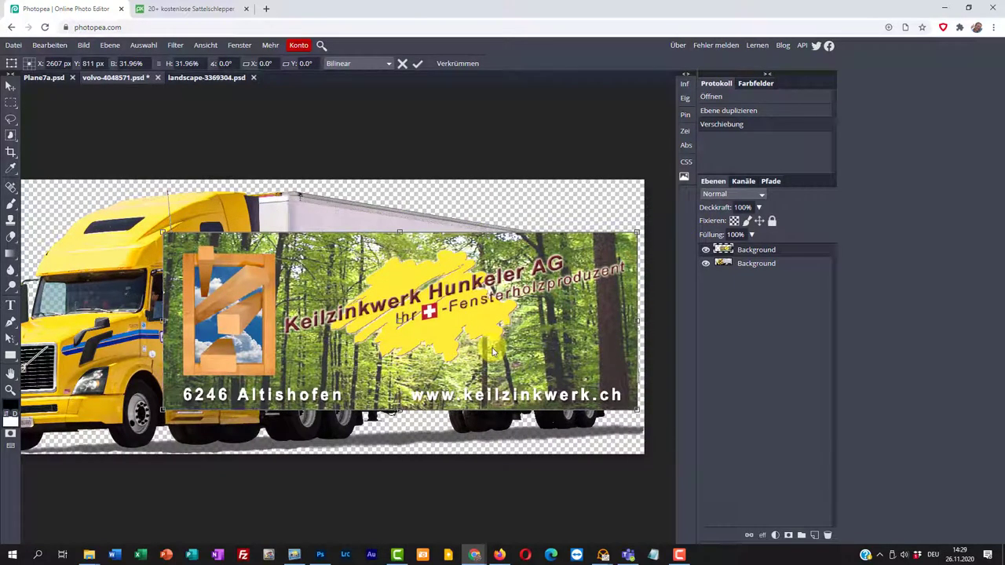
- Distort the banner by moving each of its four corners onto the matching corner of the trailer's side wall
key("ctrl")
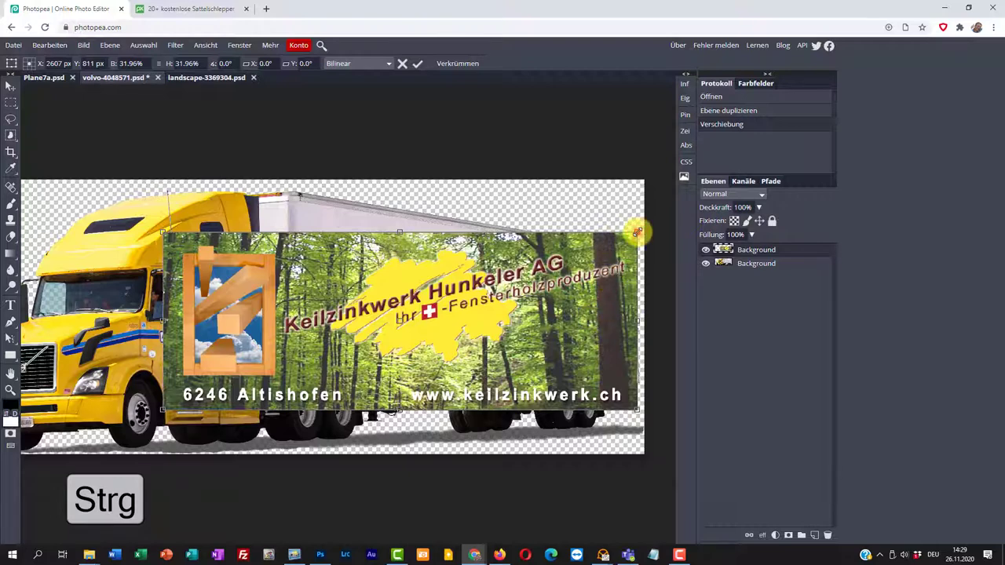
left_click_drag(637, 232, 633, 251)
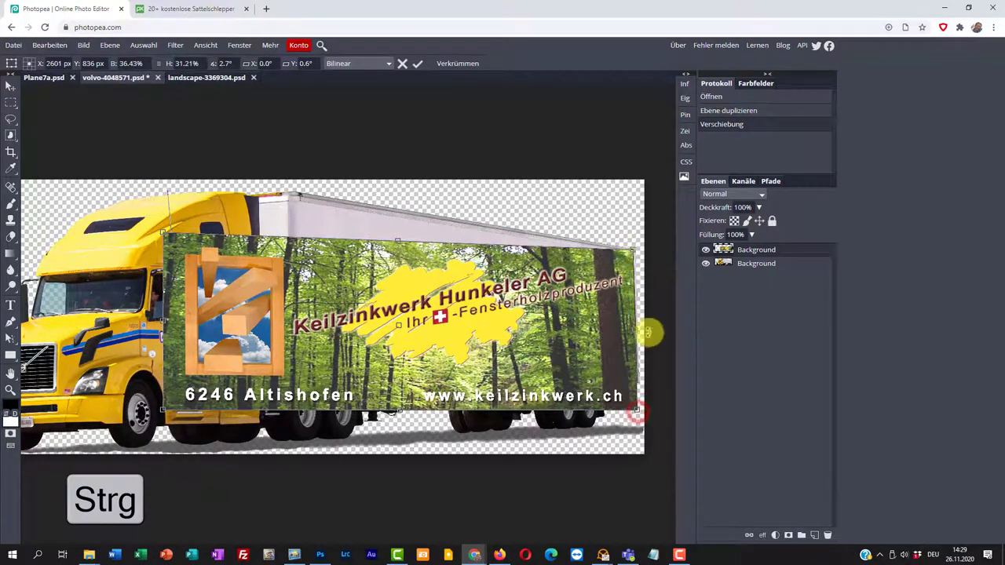
left_click_drag(637, 409, 638, 383)
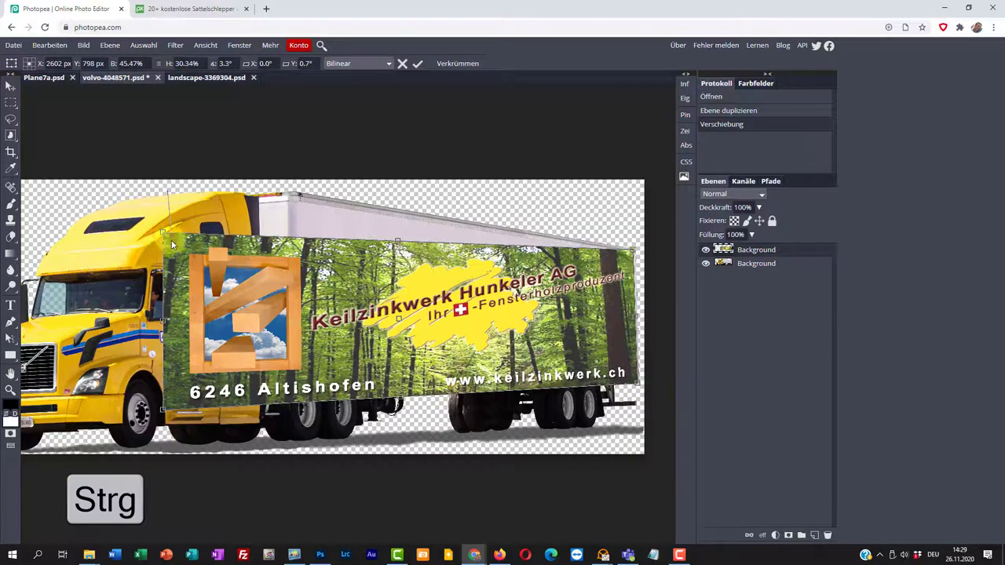
left_click_drag(161, 232, 291, 194)
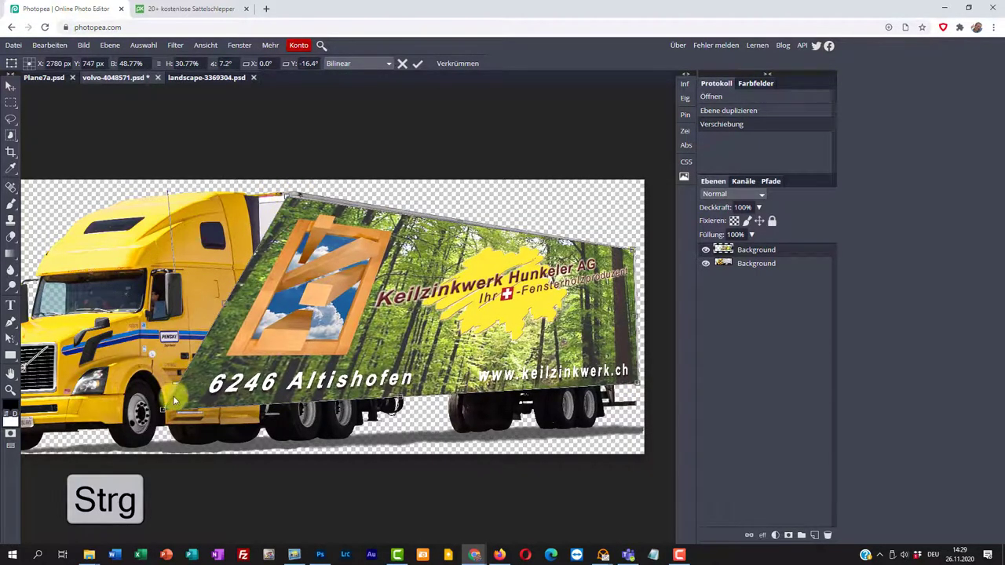
left_click_drag(161, 410, 292, 369)
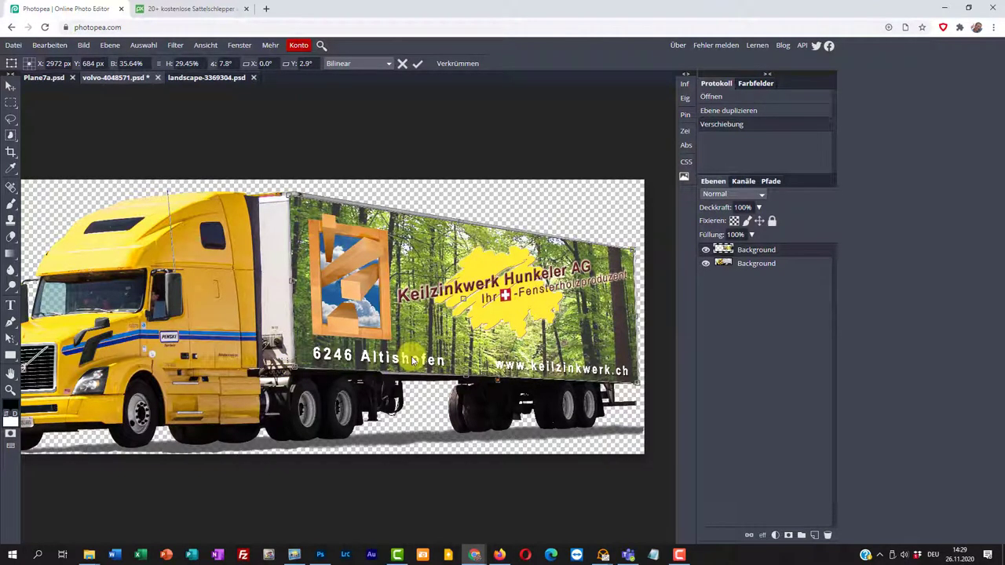
- Apply the banner's transformation and copy the landscape layer from landscape-3369304.psd into volvo-4048571.psd
scroll(412, 360, "down", 2)
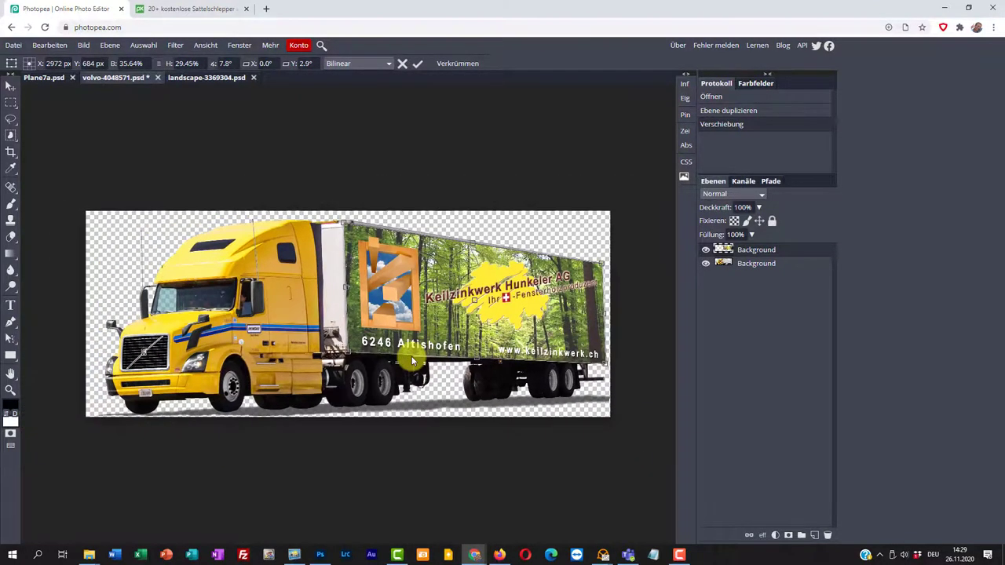
left_click(196, 80)
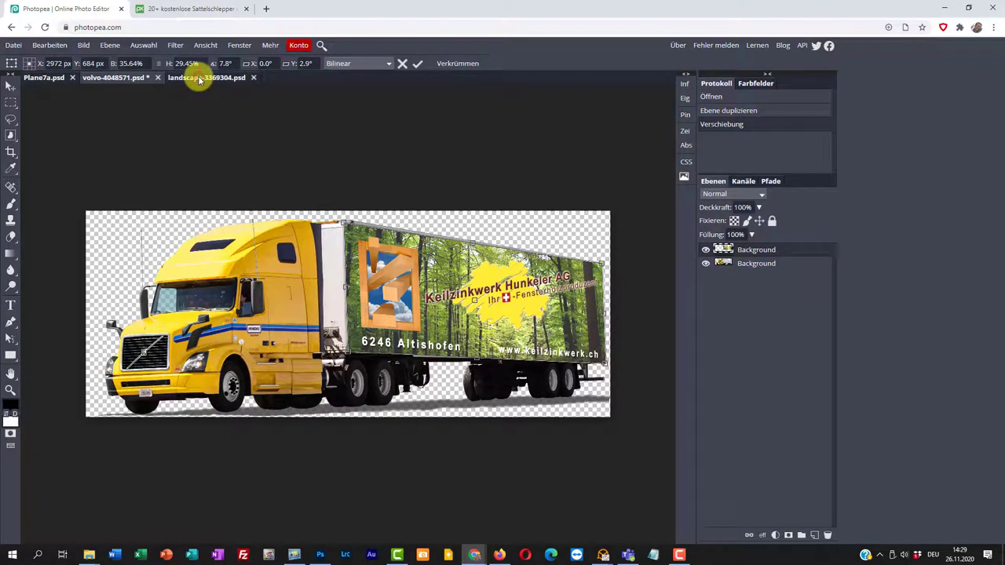
left_click_drag(761, 252, 131, 80)
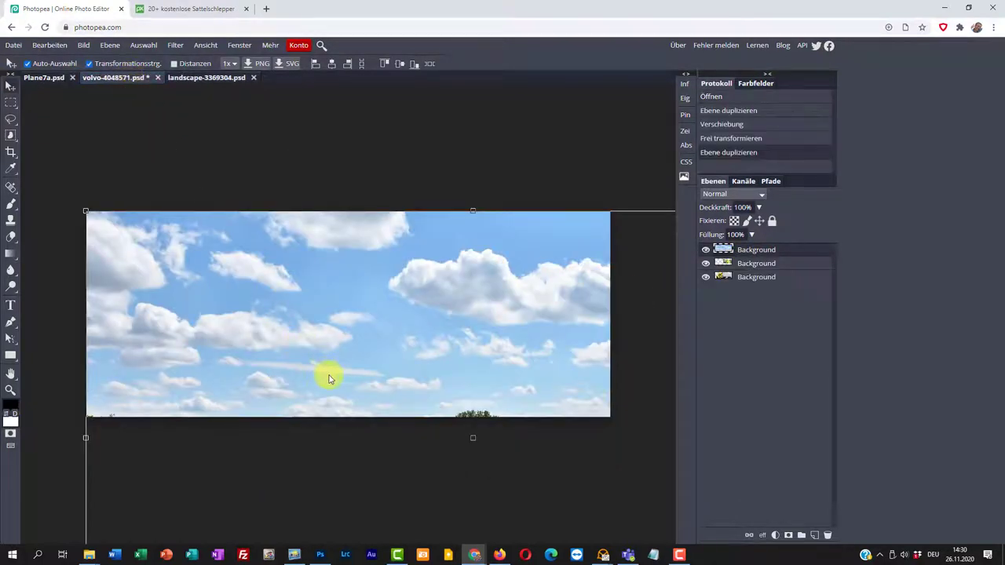
- Scale the landscape layer proportionally to about 67.7% and shift it up so the fields and sky fill the canvas
scroll(329, 380, "down", 4, "alt")
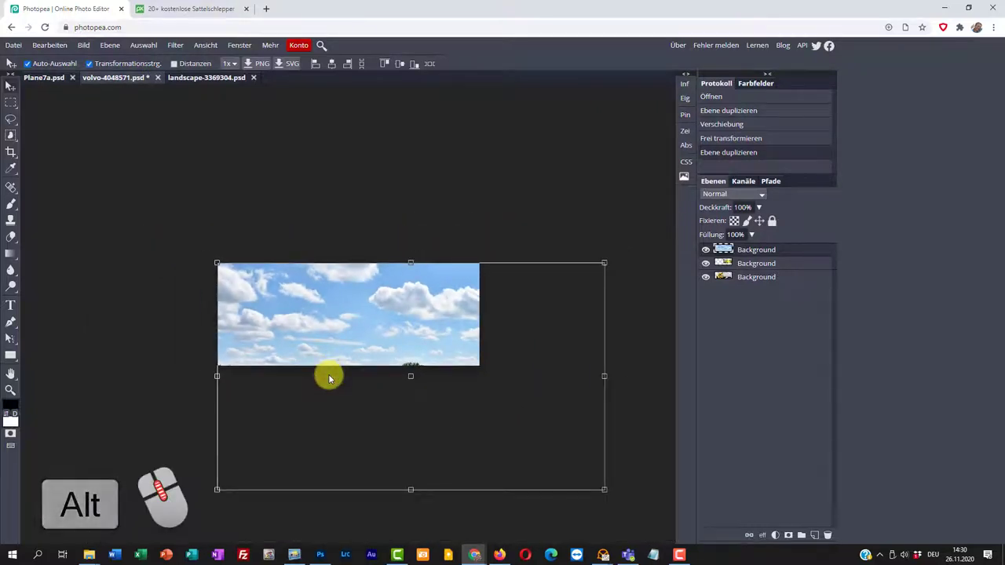
left_click_drag(591, 492, 481, 400)
left_click_drag(383, 387, 381, 345)
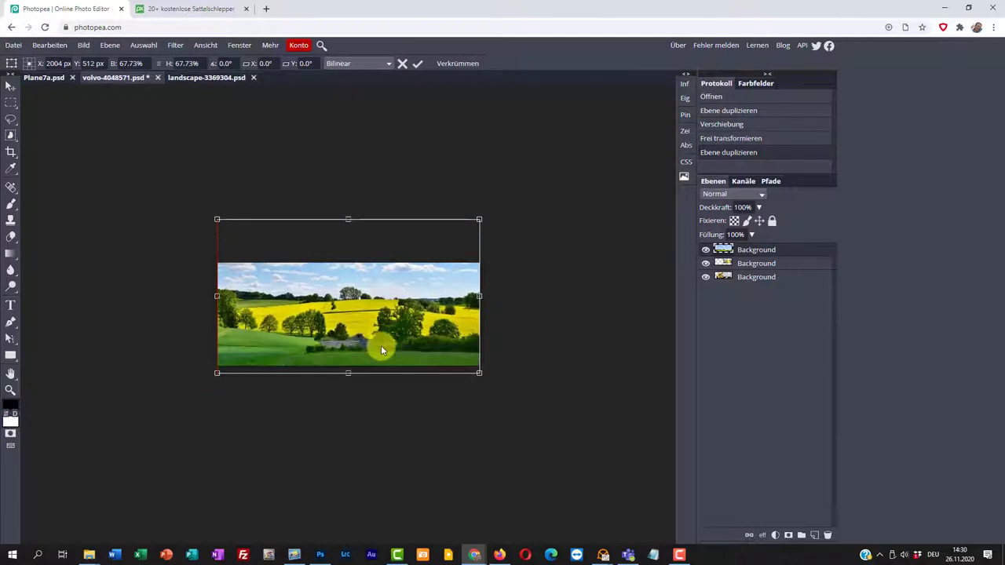
- Apply the landscape's transformation and move its layer beneath the truck layer
scroll(381, 350, "up", 3)
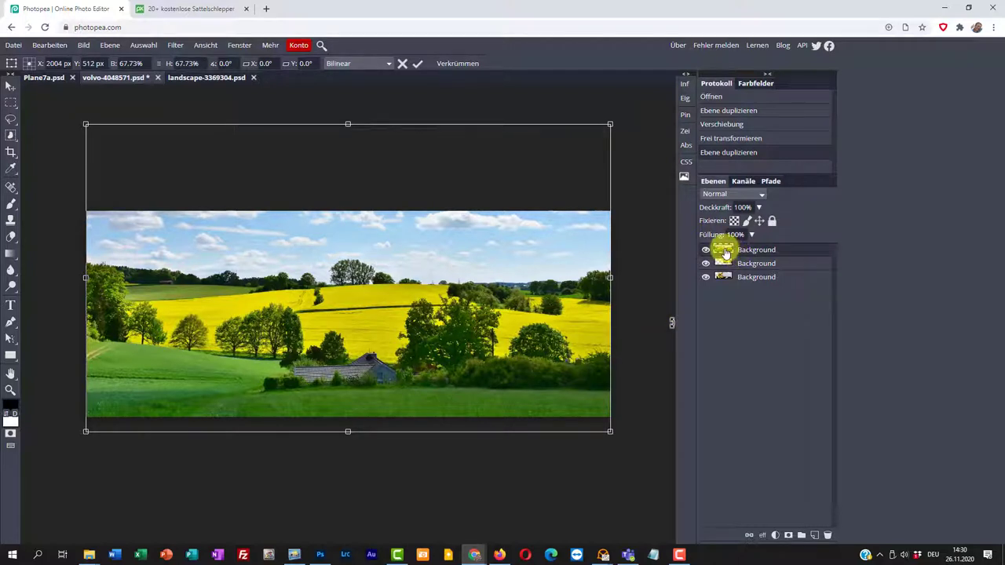
left_click_drag(726, 253, 750, 285)
left_click_drag(746, 285, 741, 279)
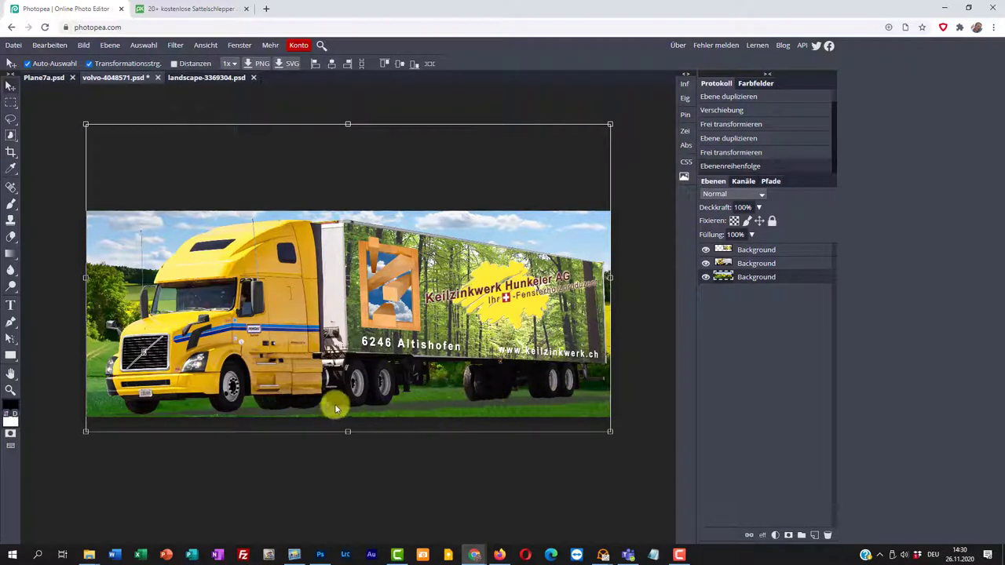
- Select the truck layer and set up the Brush tool with 45% opacity and a large, soft tip
left_click(747, 265)
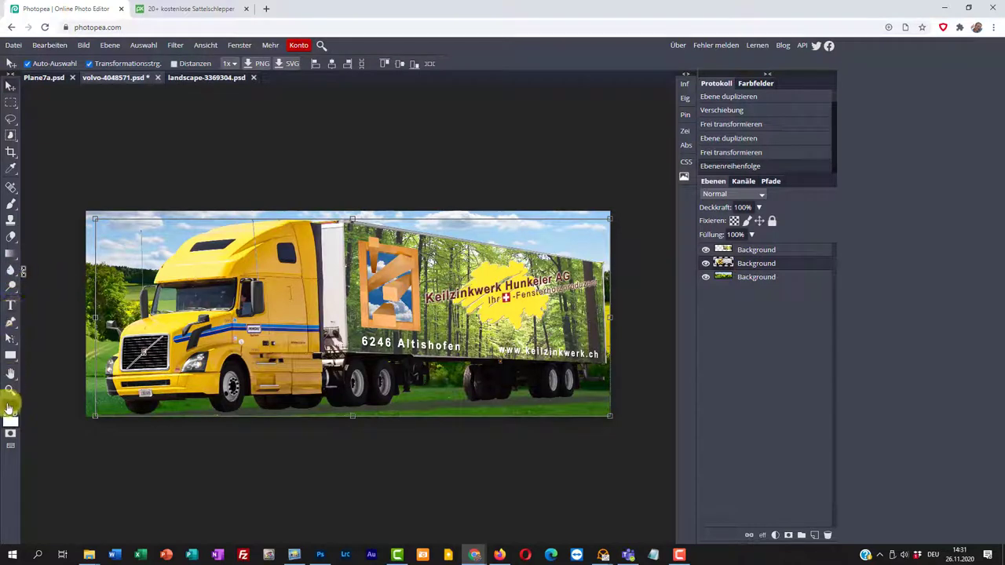
right_click(13, 206)
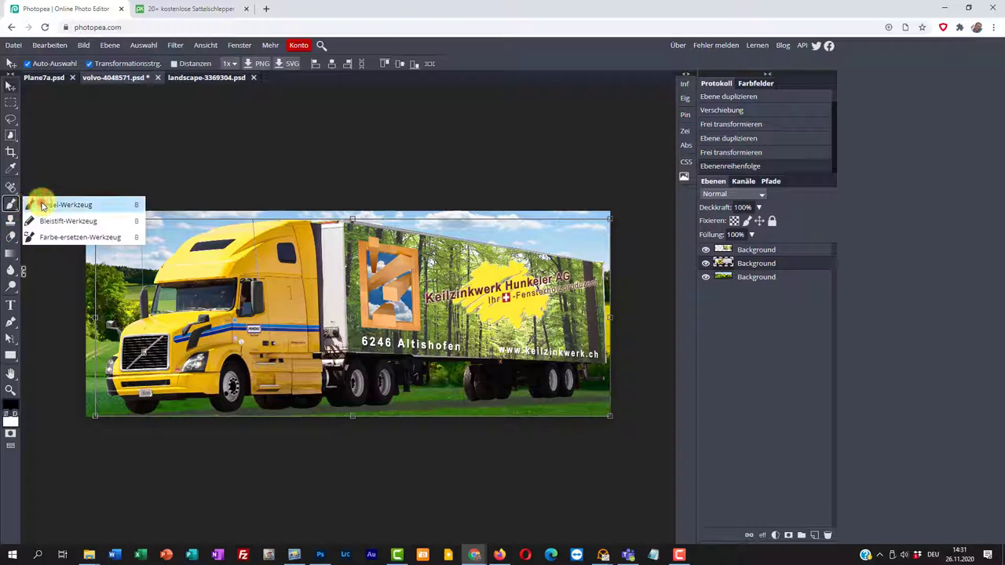
left_click(63, 205)
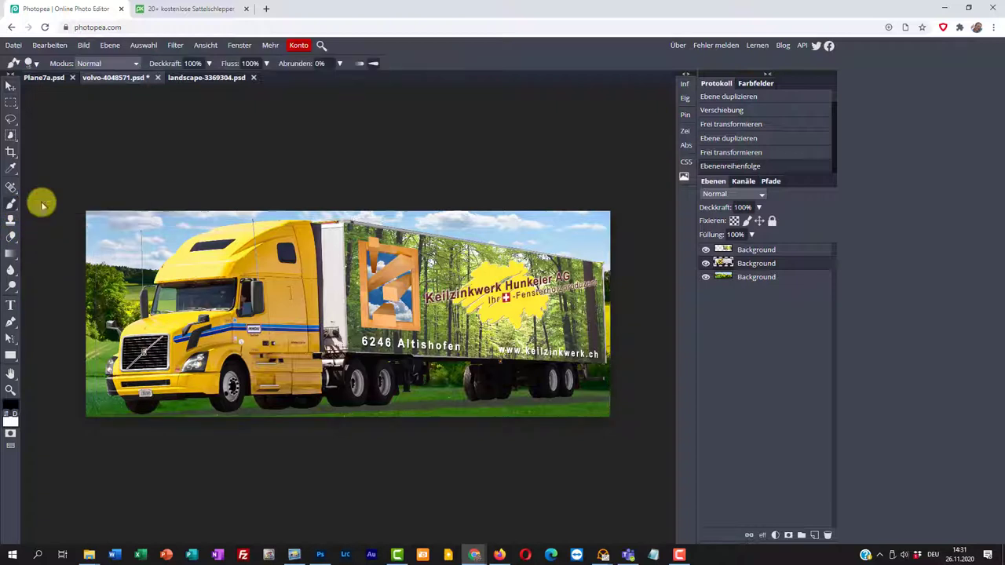
left_click(208, 64)
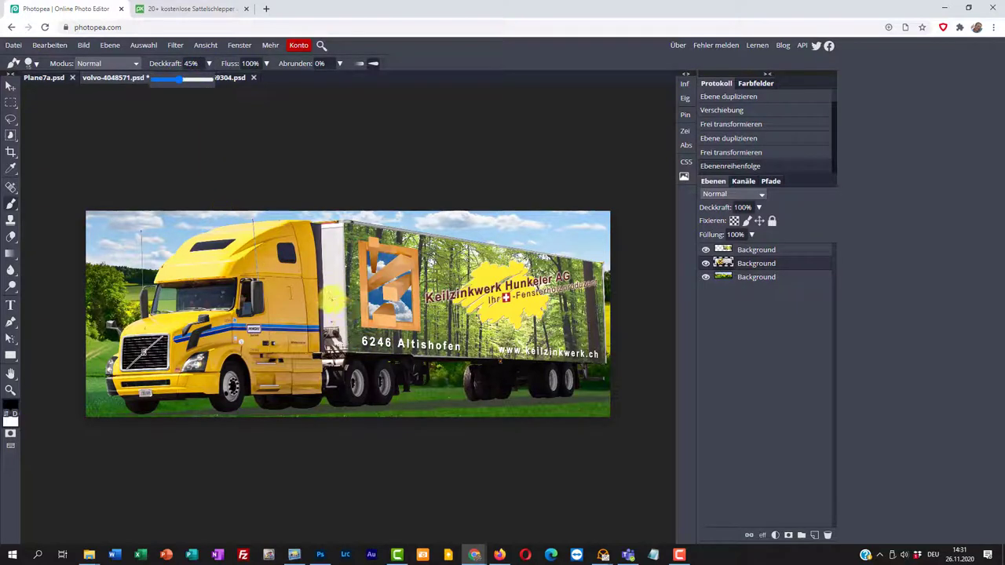
left_click(331, 299, "alt")
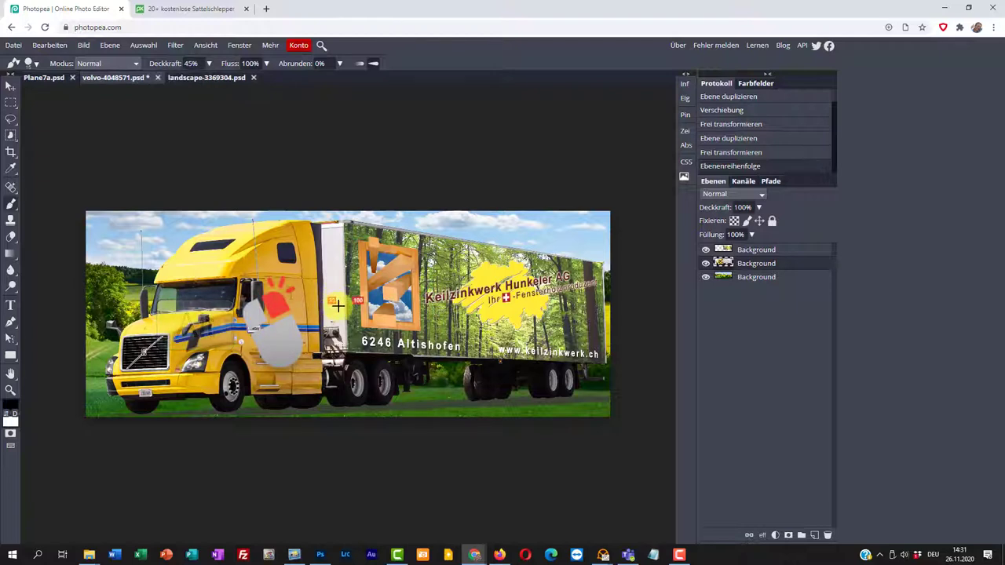
left_click(333, 301)
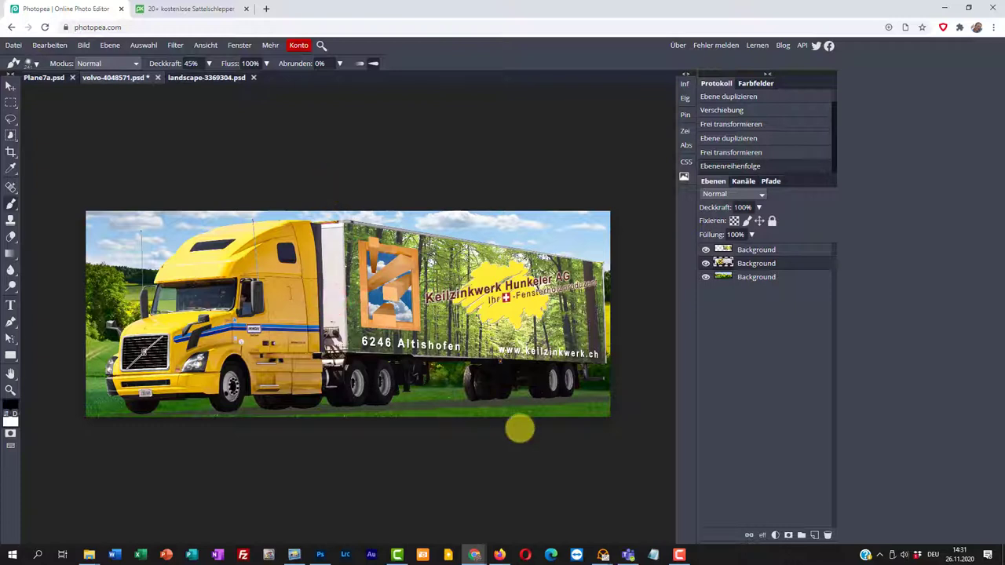
- Paint a semi-transparent black shadow on the ground beneath the truck and trailer, along their full length
left_click(598, 402)
mouse_move(598, 407)
left_mouse_down()
mouse_move(159, 428)
mouse_move(606, 407)
left_mouse_up()
mouse_move(669, 398)
left_mouse_down()
mouse_move(401, 421)
mouse_move(241, 417)
mouse_move(150, 448)
mouse_move(601, 404)
mouse_move(202, 419)
mouse_move(139, 447)
left_mouse_up()
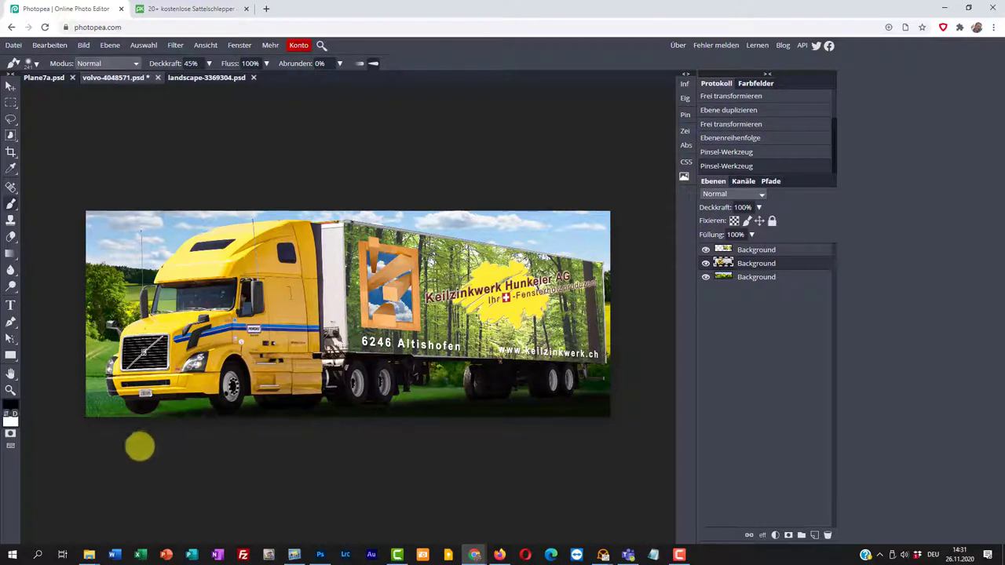
mouse_move(595, 411)
left_mouse_down()
mouse_move(129, 419)
mouse_move(157, 414)
mouse_move(149, 421)
left_mouse_up()
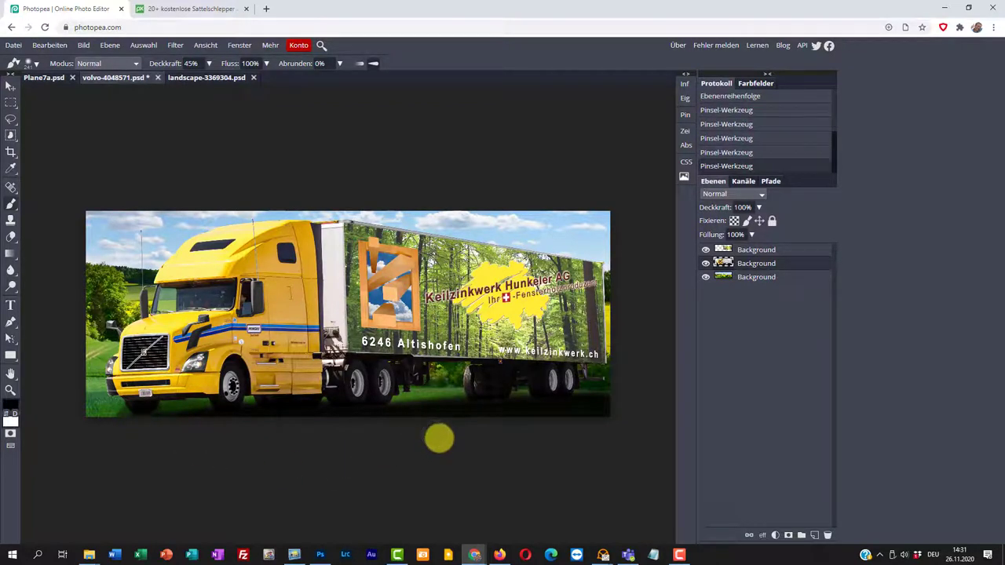